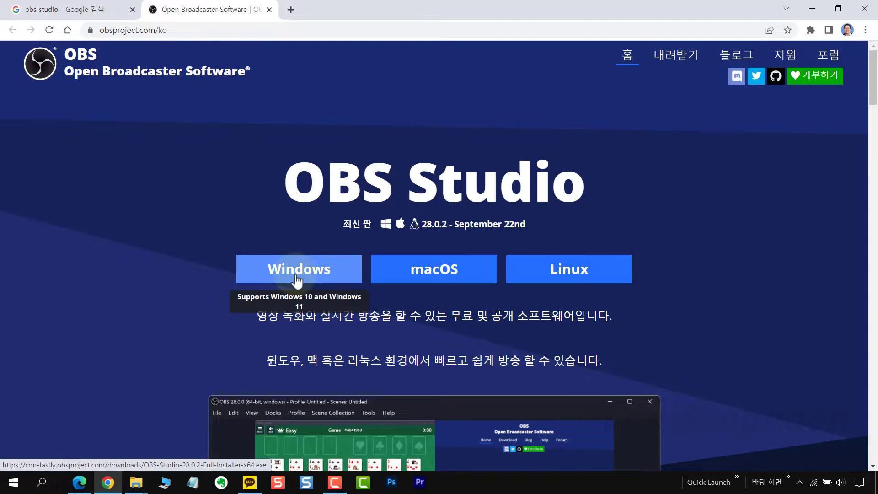
Download the Windows installer of OBS Studio 28.0.2 and show the downloaded file in its folder
left_click(297, 274)
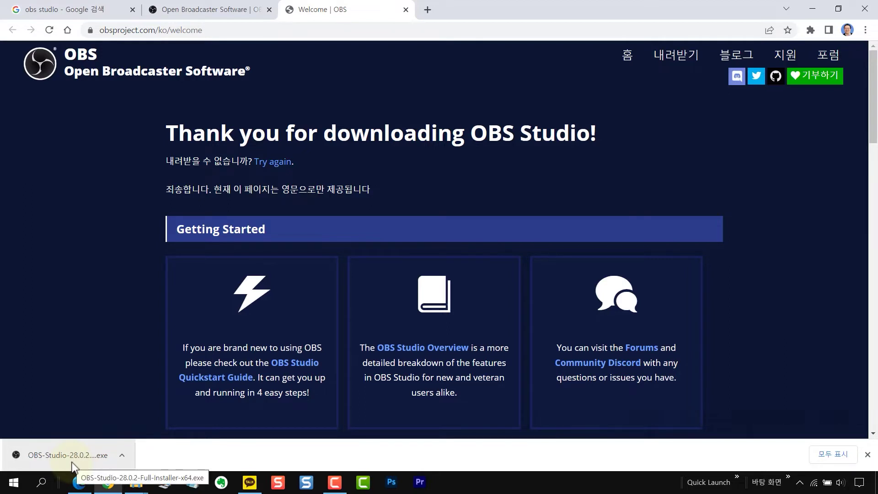
left_click(121, 456)
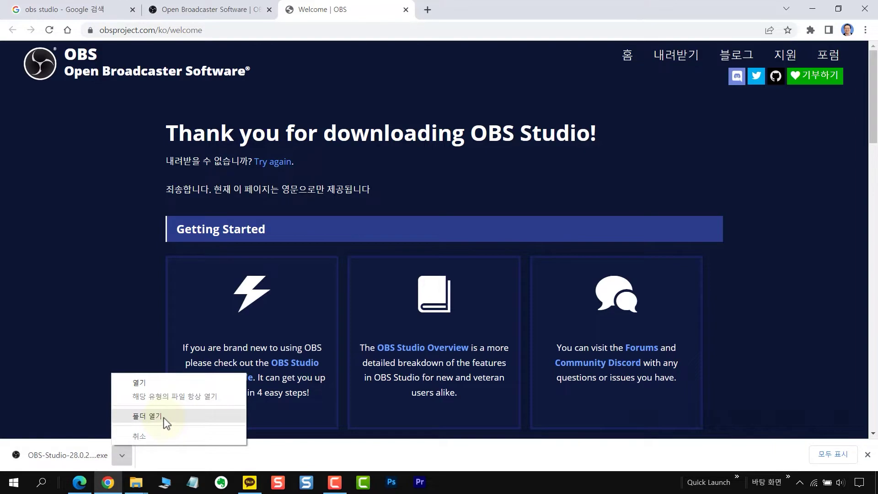
left_click(164, 416)
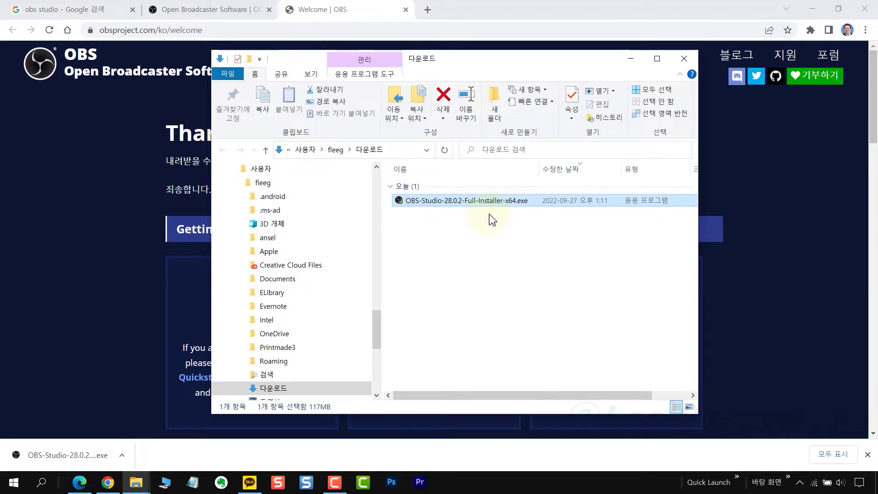
Run OBS-Studio-28.0.2-Full-Installer-x64.exe, install into C:\Program Files\obs-studio, and finish setup with OBS Studio launching
double_click(533, 202)
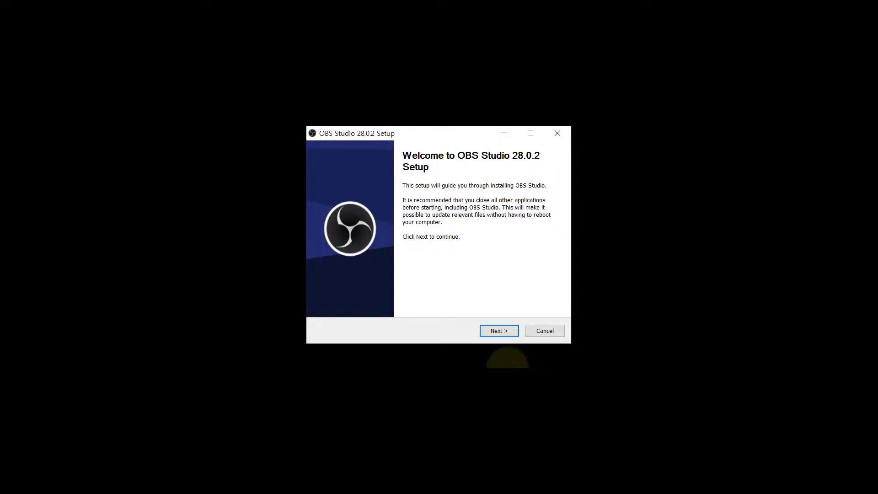
left_click(503, 334)
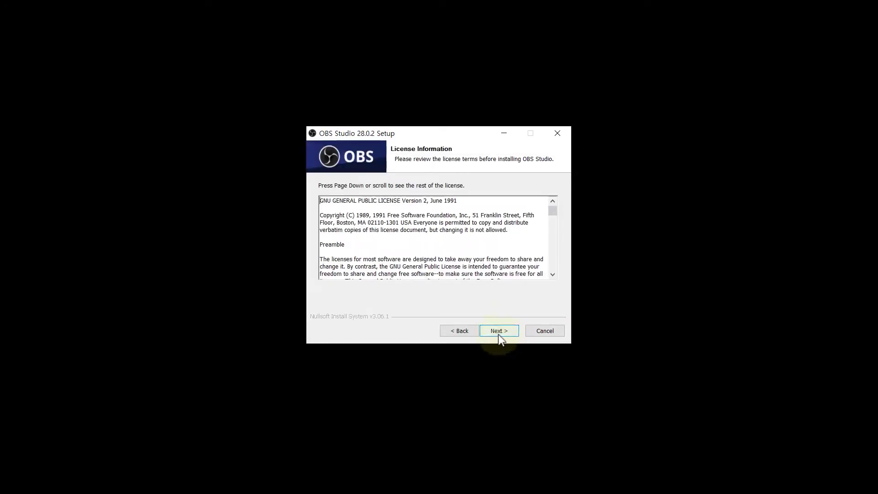
left_click(498, 334)
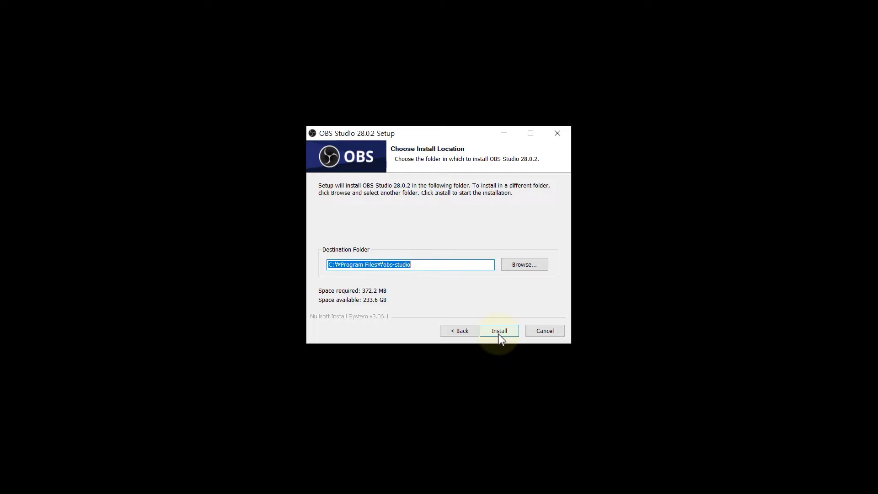
left_click(499, 334)
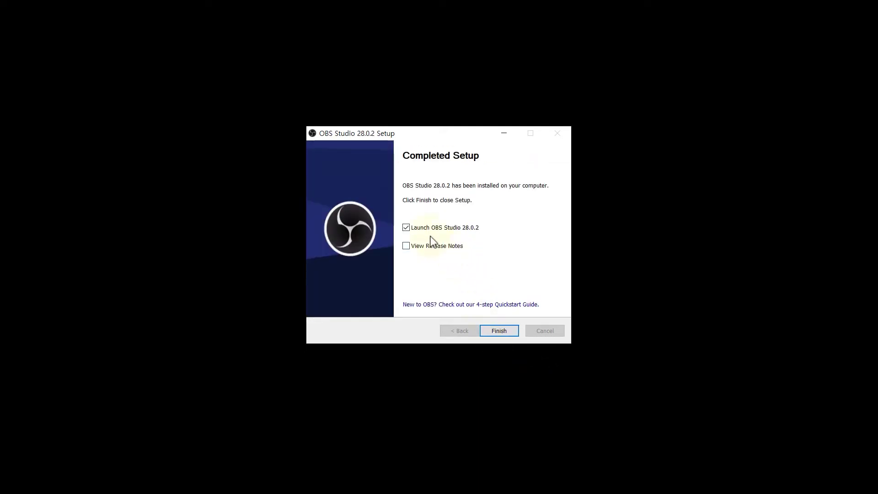
left_click(501, 335)
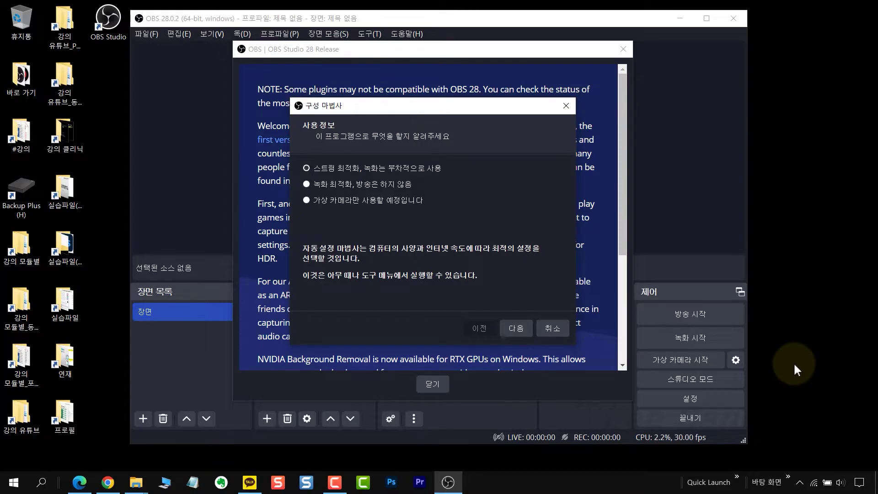
Cancel the configuration wizard (구성 마법사) and close the OBS Studio 28 release notes
left_click(555, 330)
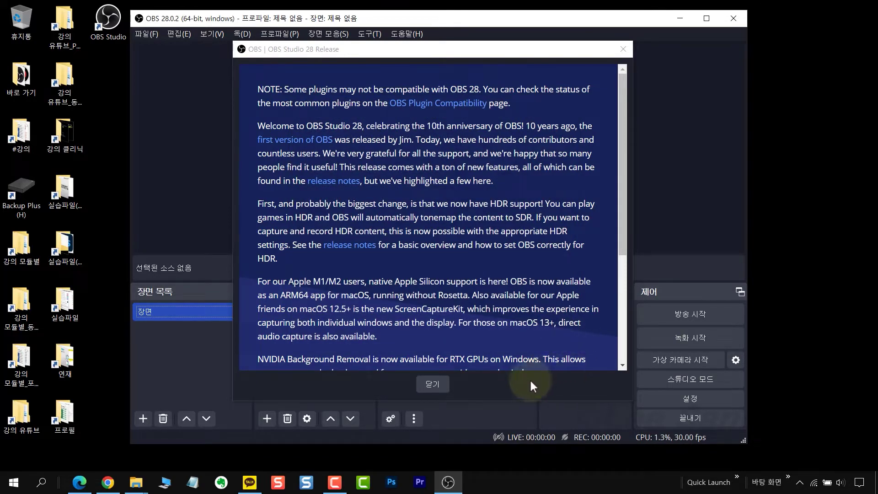
left_click(432, 384)
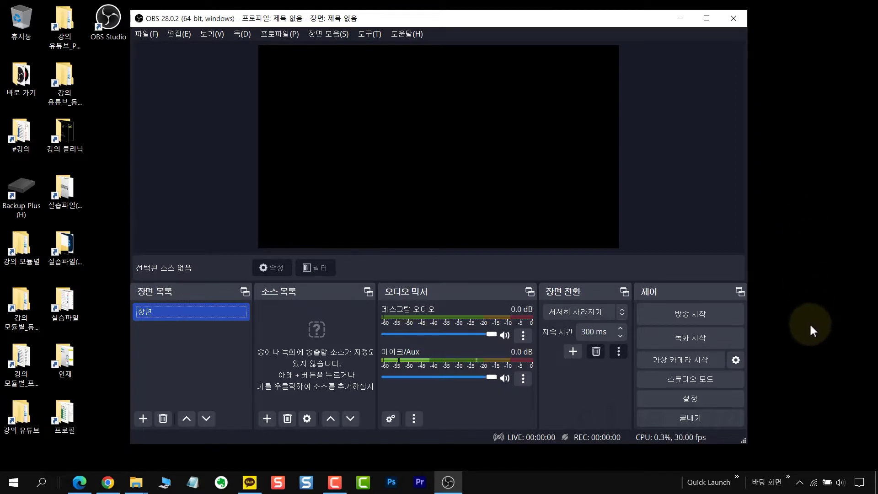
In the output settings (출력), set the recording save path to the desktop folder (바탕 화면)
left_click(707, 398)
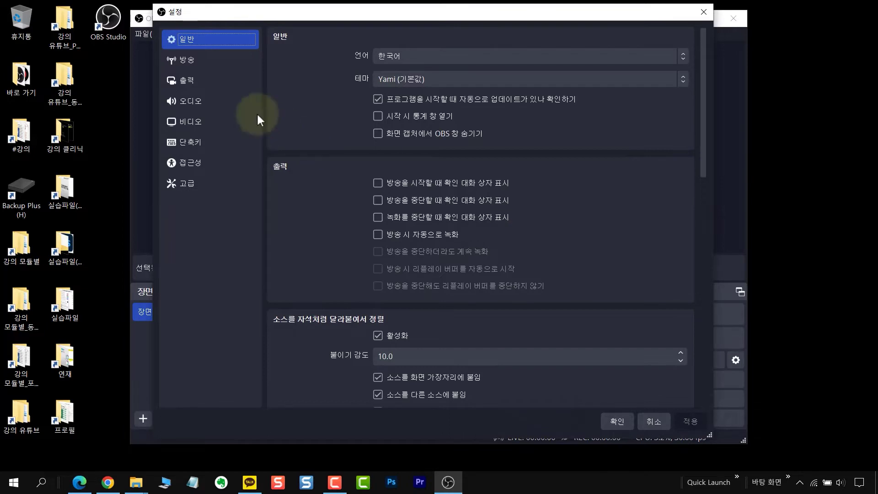
left_click(193, 80)
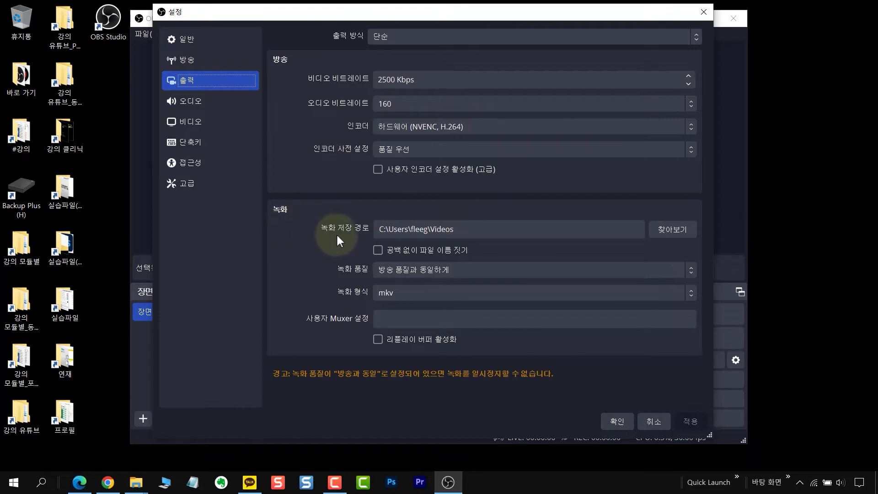
left_click(671, 230)
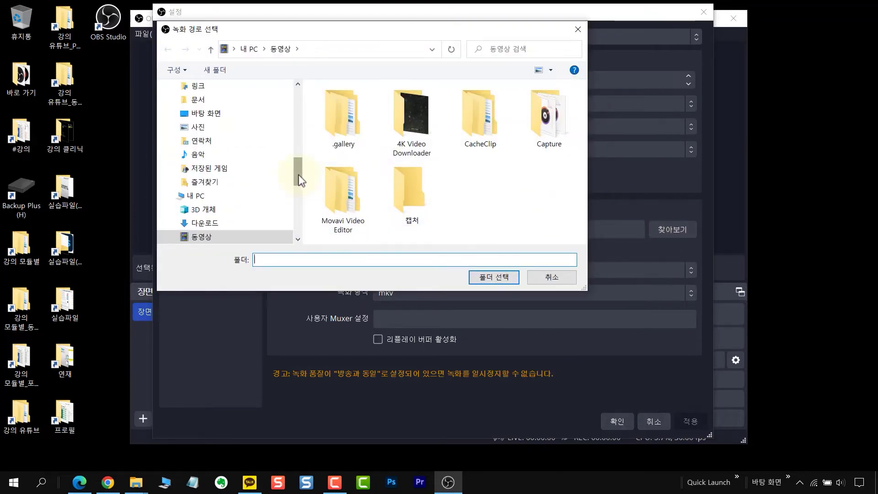
left_click_drag(298, 175, 294, 97)
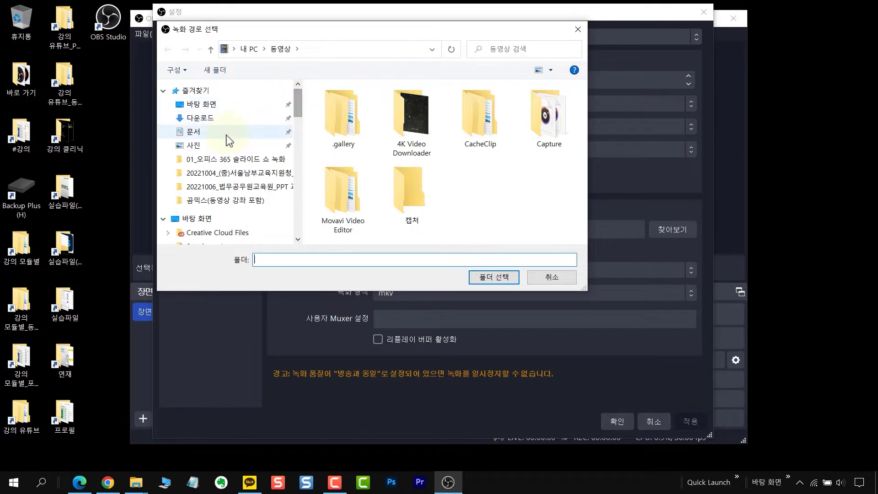
left_click(201, 105)
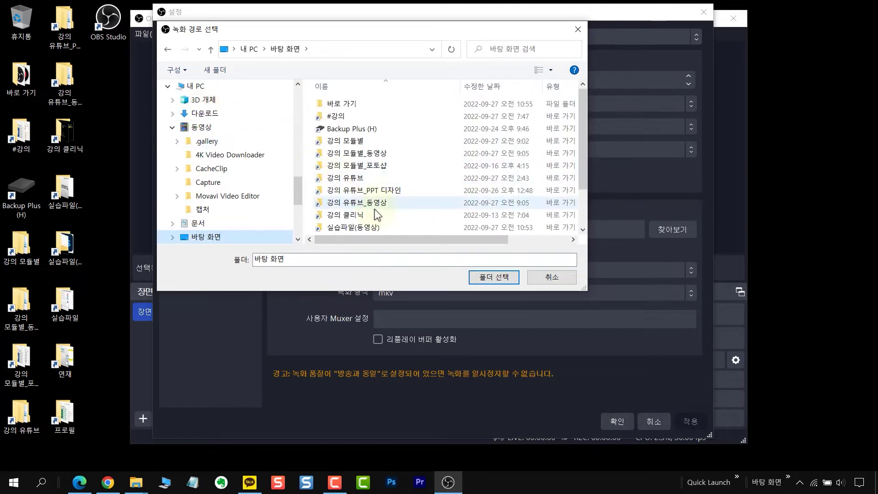
left_click(493, 278)
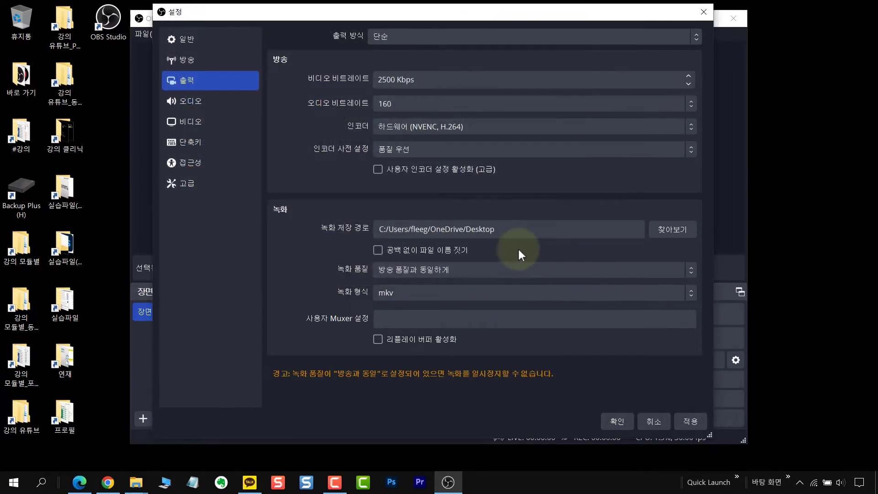
Set recording quality to 높은 품질, 중간 파일 크기, the recording format to mp4, and the recording encoder to 소프트웨어 (x264)
left_click(464, 272)
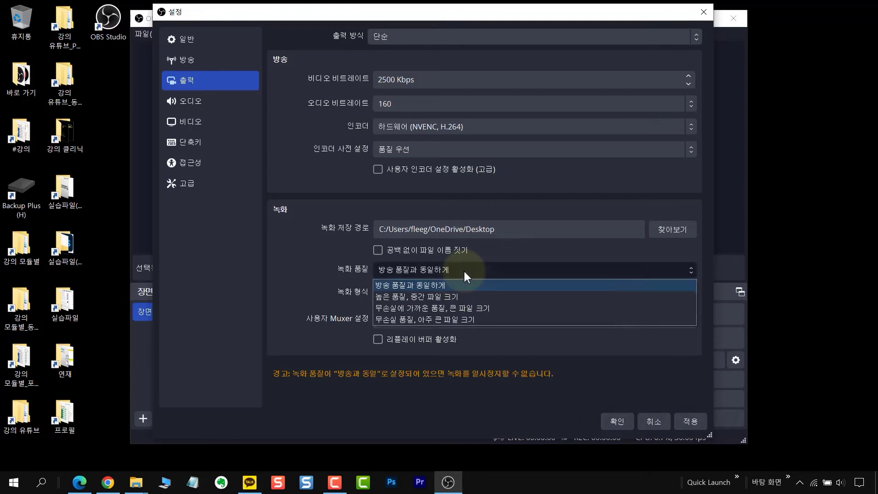
left_click(468, 296)
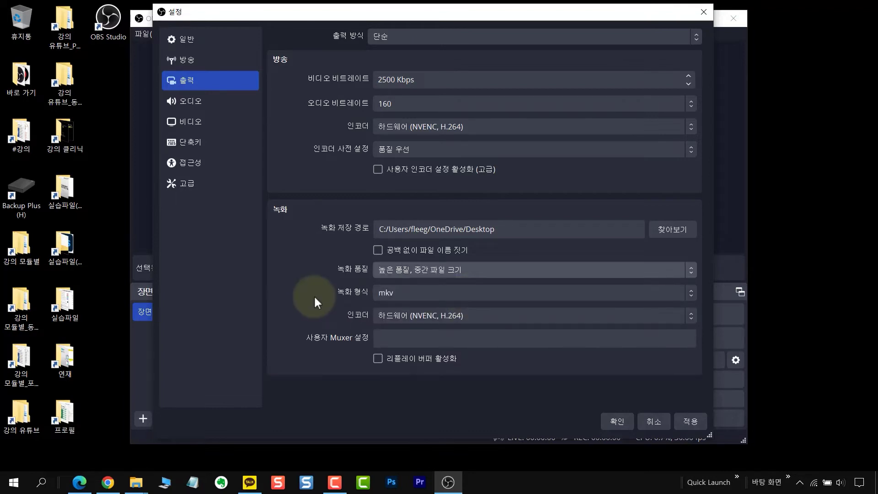
left_click(410, 292)
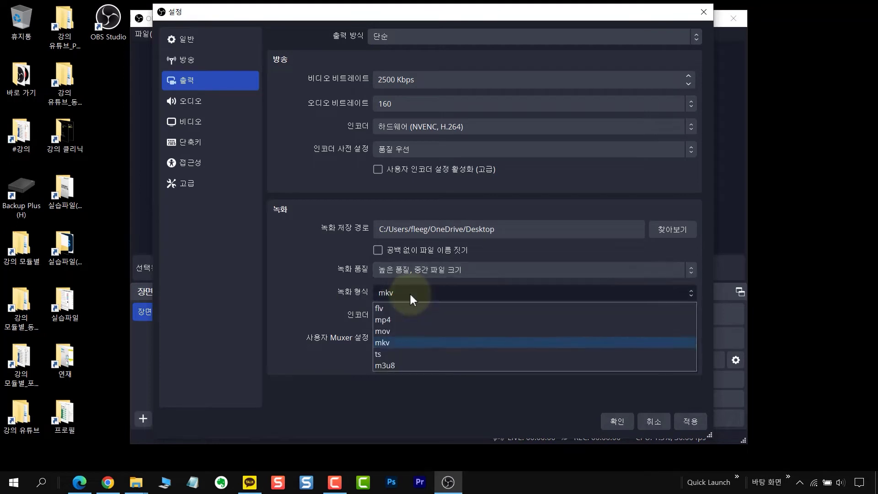
left_click(404, 320)
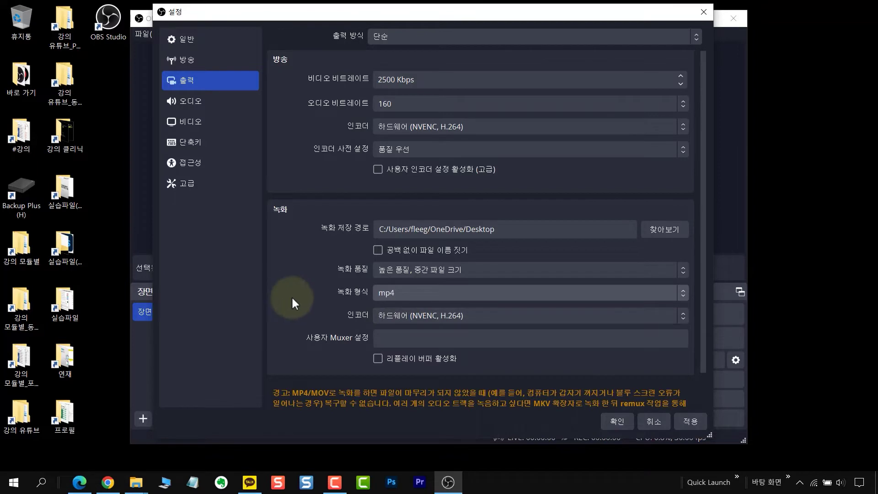
left_click(475, 315)
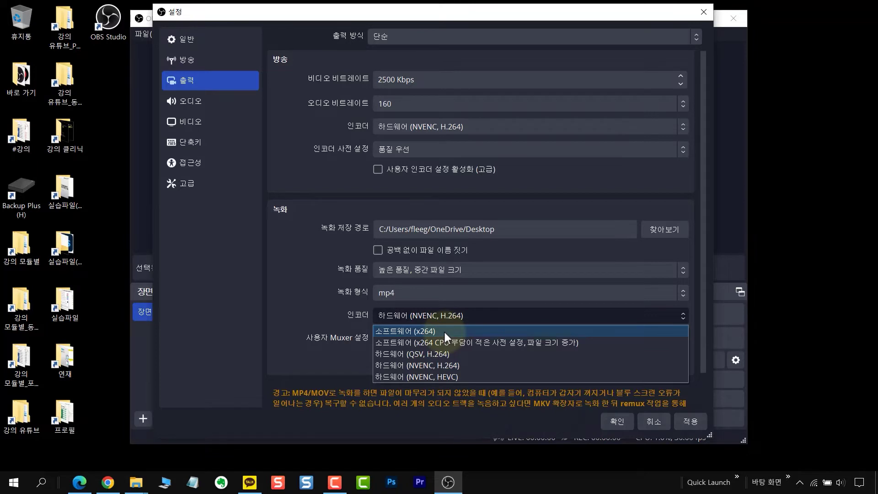
left_click(445, 332)
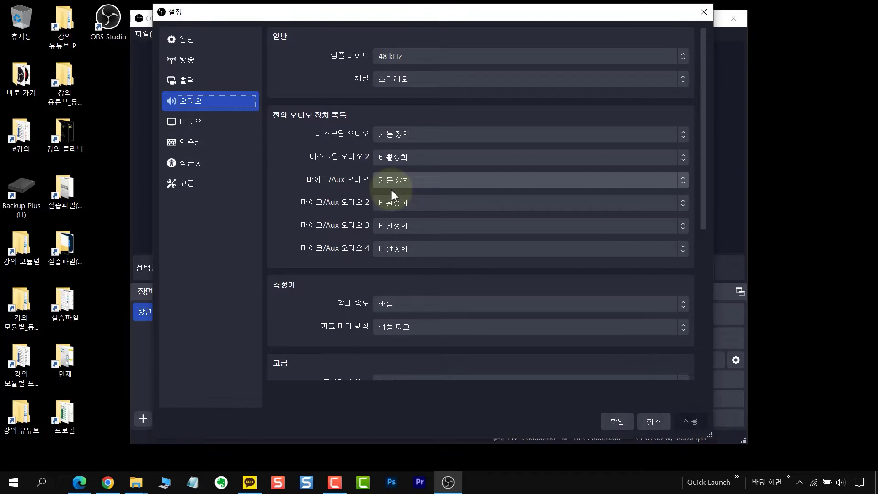
Set the 마이크/Aux 오디오 device to 마이크(Yeti Stereo Microphone) and apply the audio settings
left_click(415, 179)
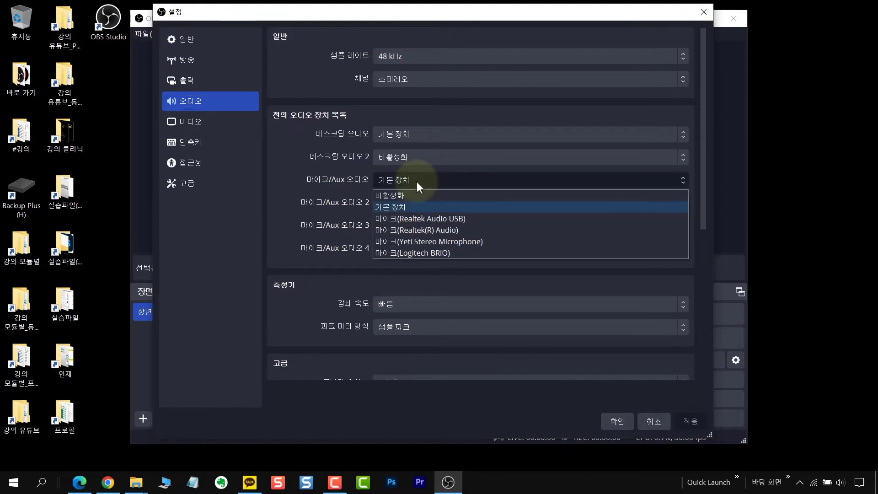
left_click(492, 239)
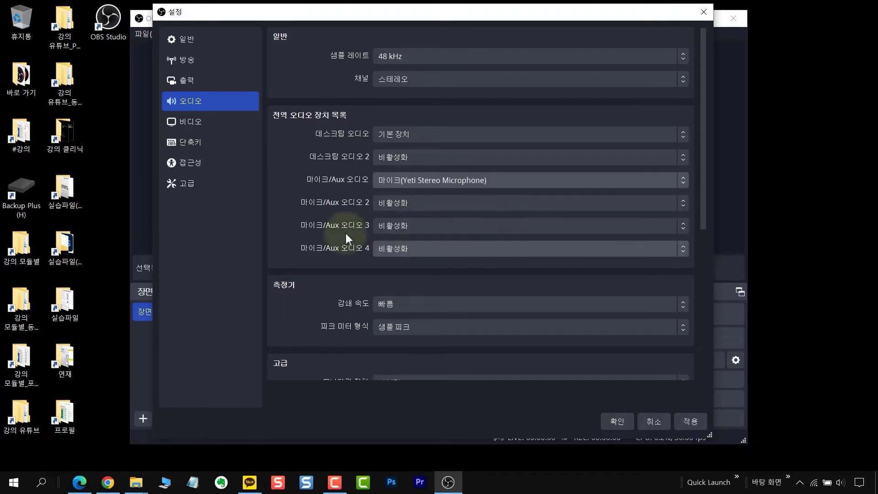
left_click(691, 421)
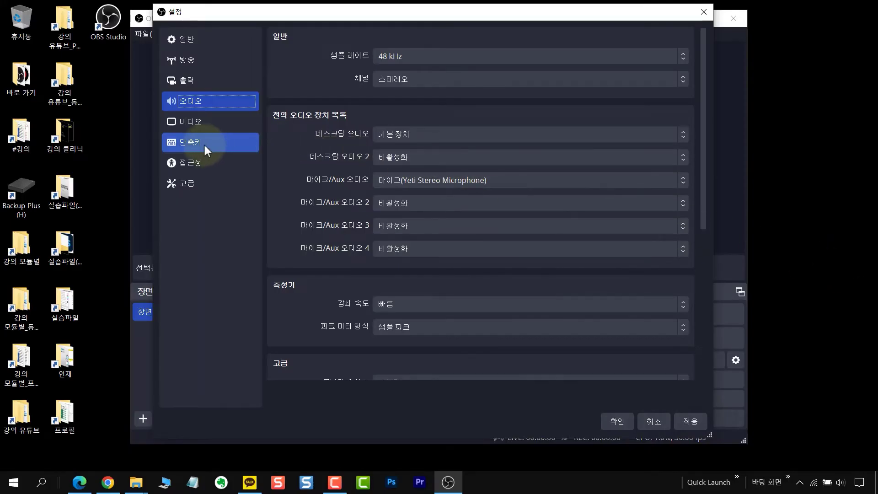
Assign F9 as the hotkey for both starting (녹화 시작) and stopping (녹화 중단) a recording
left_click(204, 144)
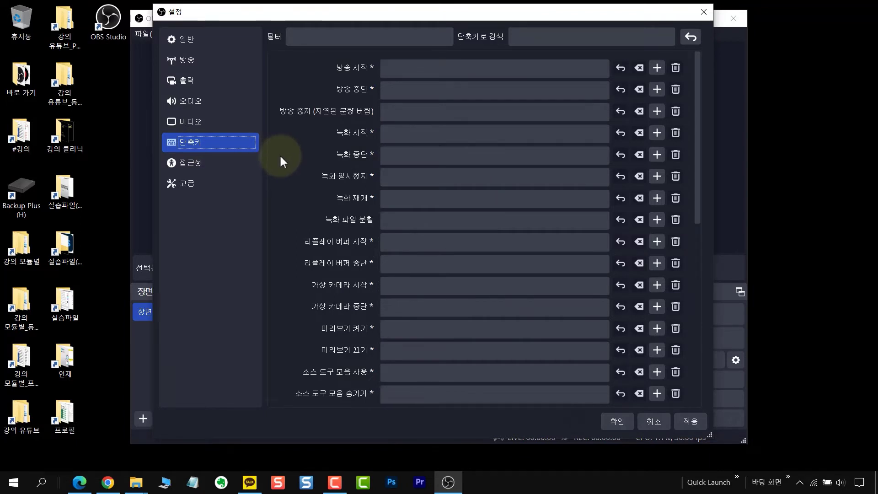
left_click(394, 134)
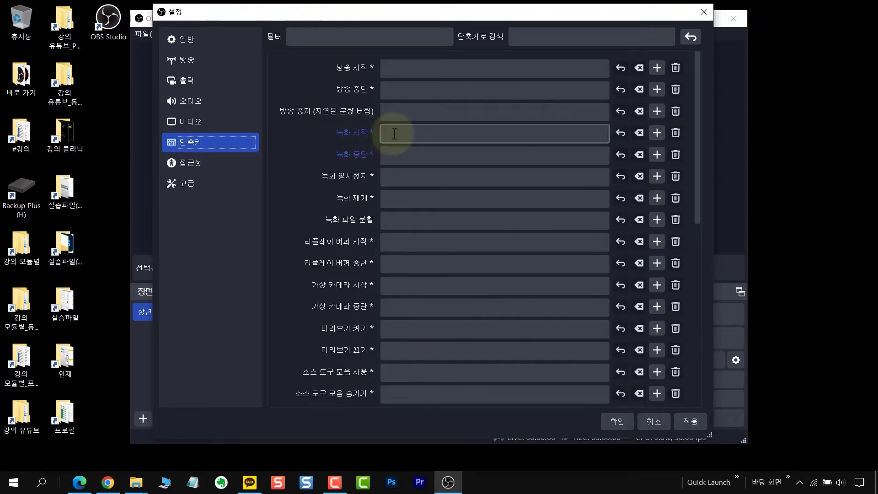
left_click(395, 133)
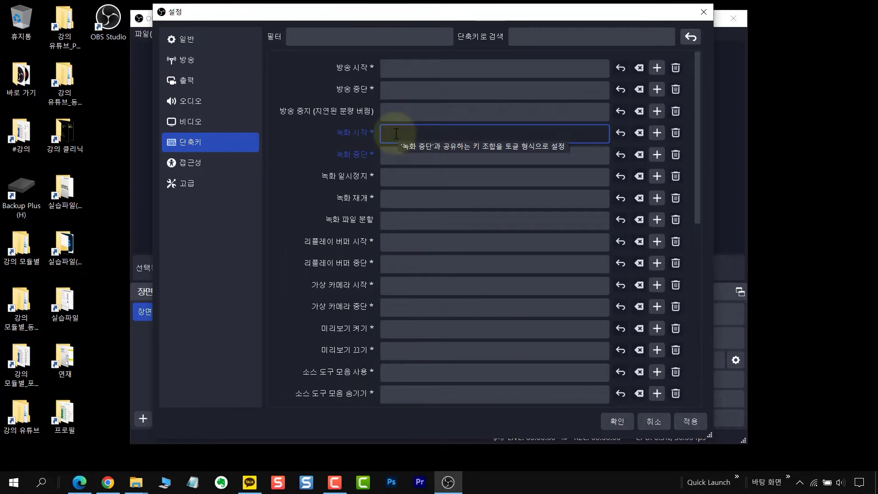
key("F9")
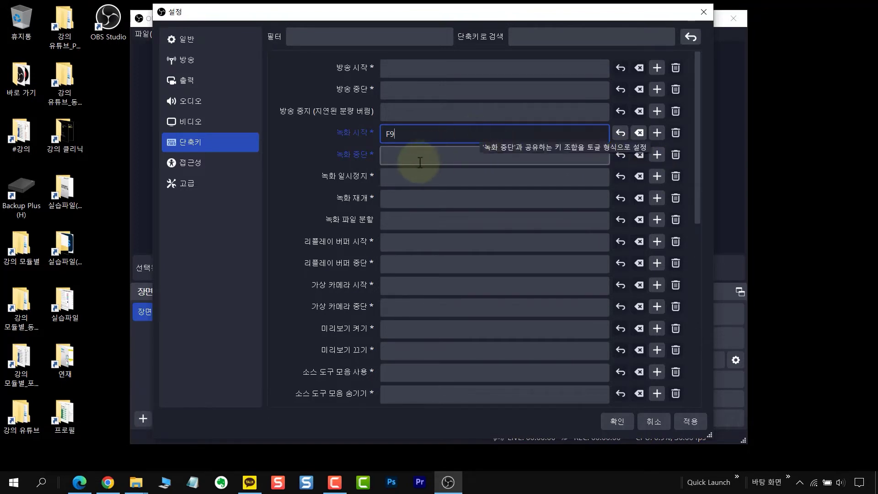
left_click(401, 158)
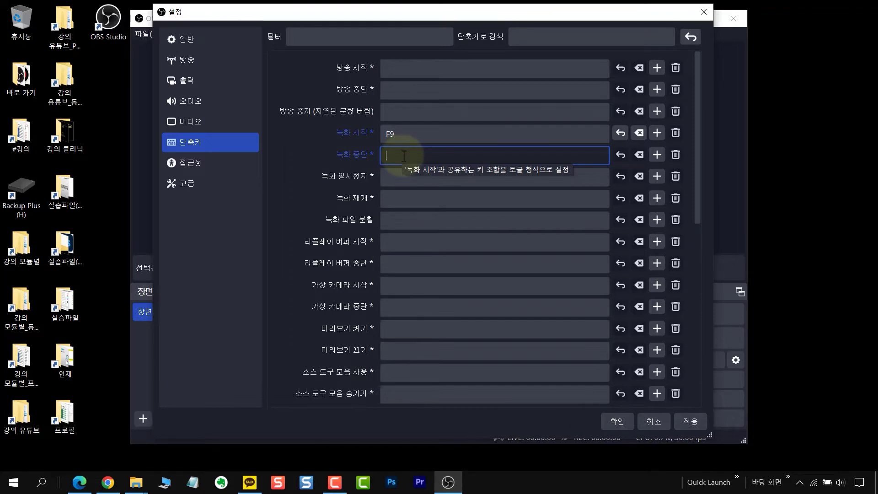
key("F9")
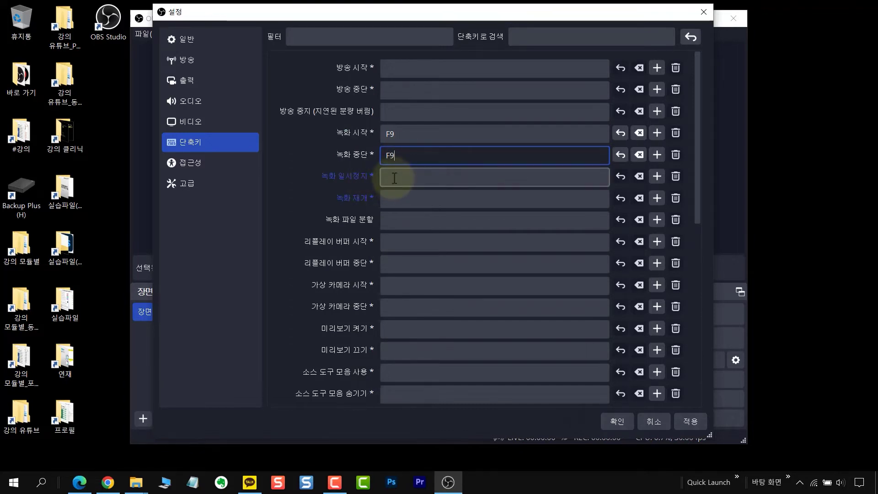
Assign F10 as the hotkey for both pausing (녹화 일시정지) and resuming (녹화 재개) a recording, and apply the hotkey settings
left_click(394, 177)
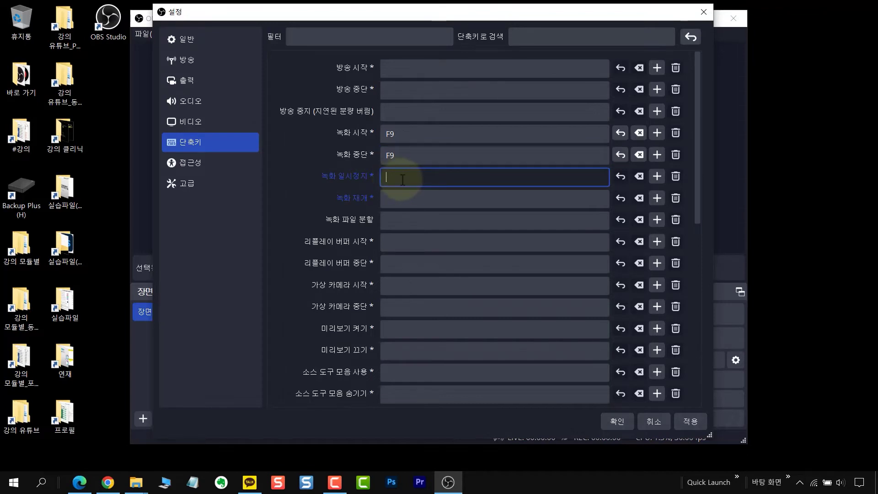
key("F10")
left_click(402, 201)
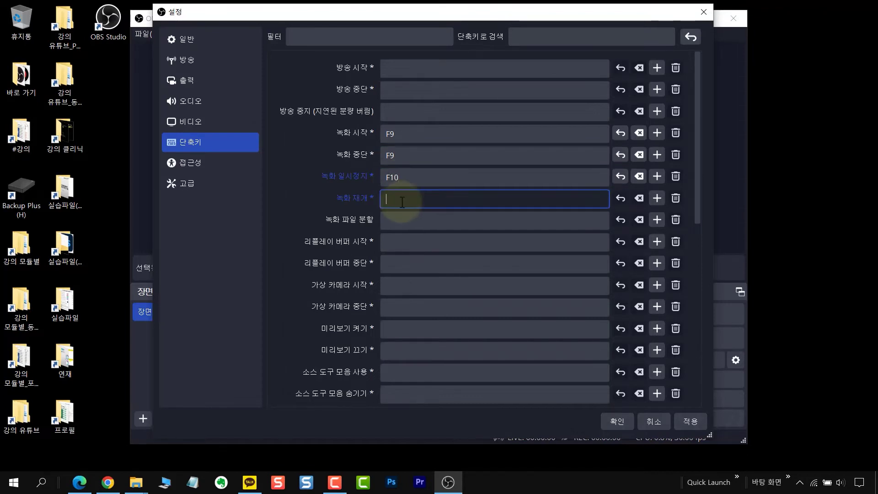
key("F10")
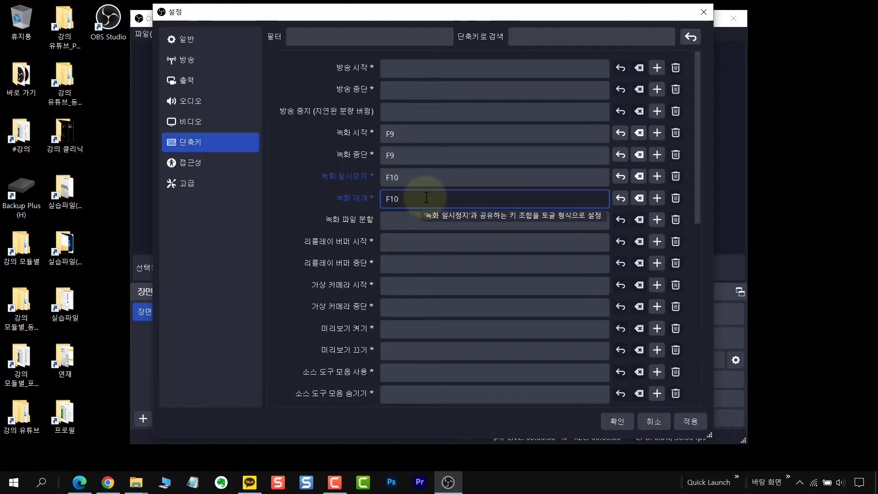
left_click(692, 421)
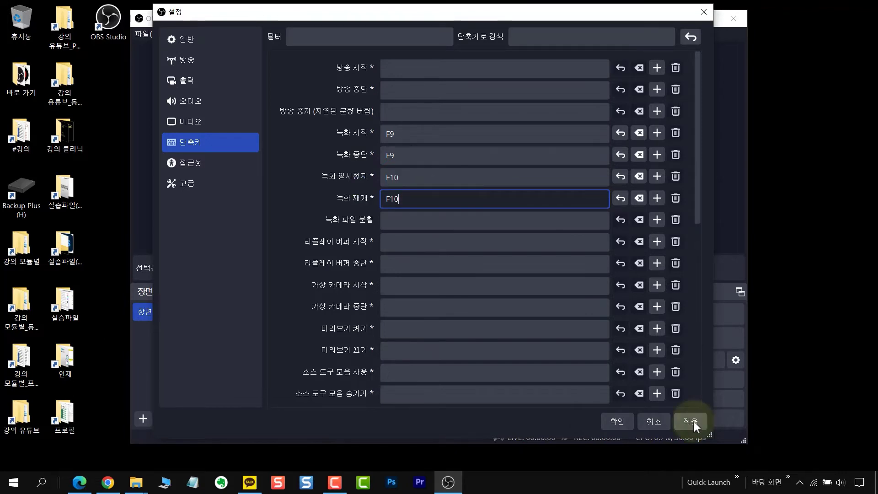
Apply the recording hotkey settings and close the settings window
left_click(693, 421)
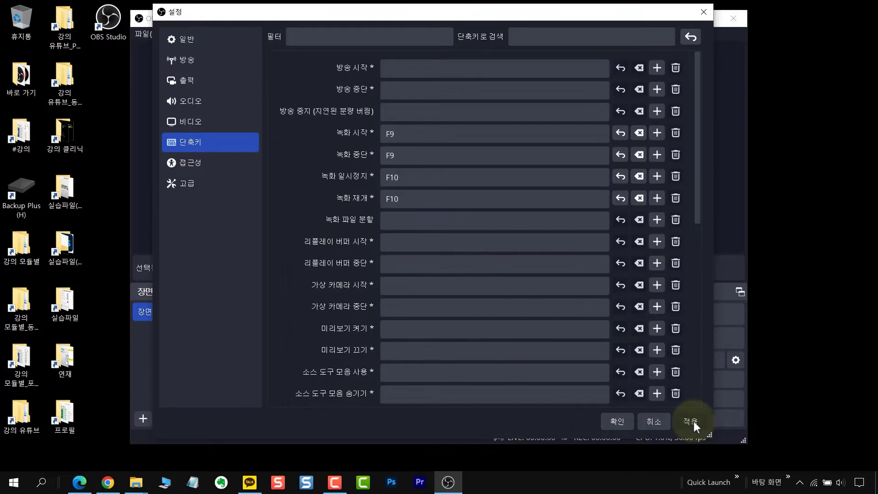
left_click(622, 422)
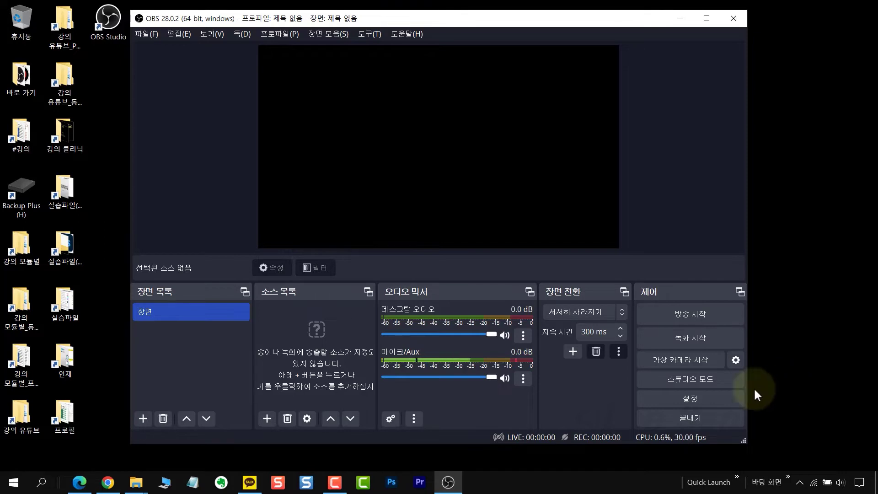
Add a 소음 억제 audio filter to the 마이크/Aux source, keeping the suggested filter name
left_click(524, 381)
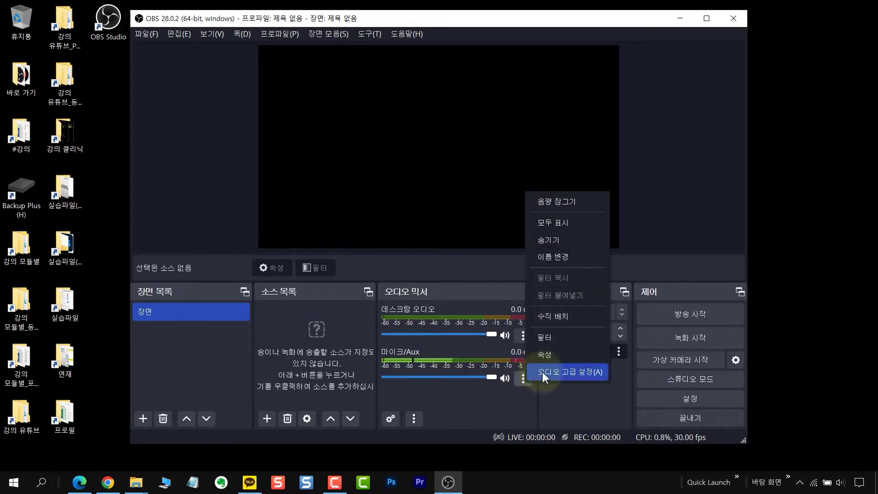
left_click(553, 337)
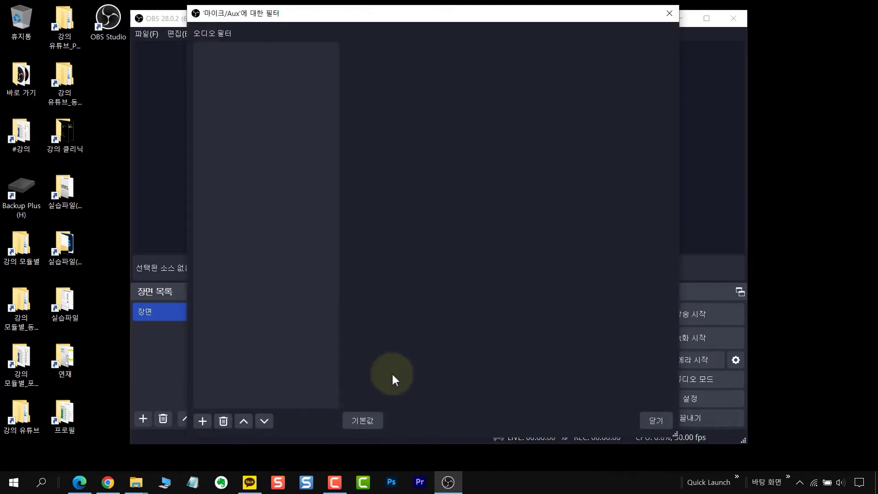
left_click(204, 426)
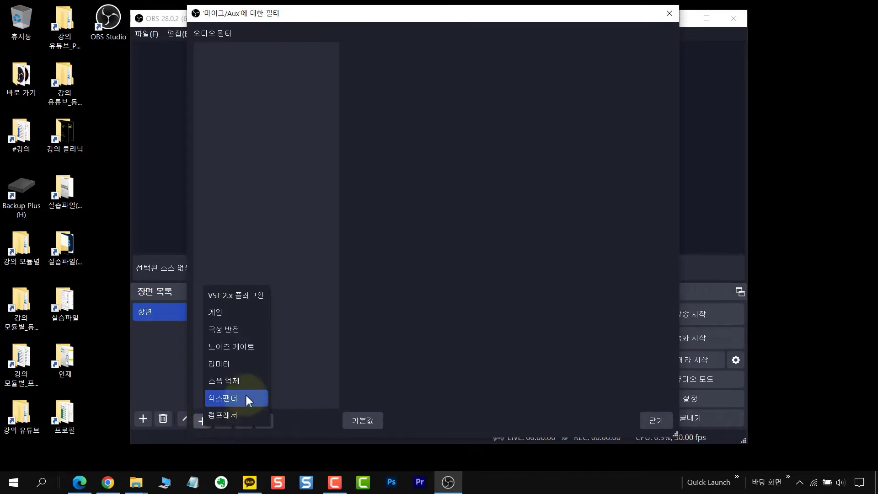
left_click(245, 380)
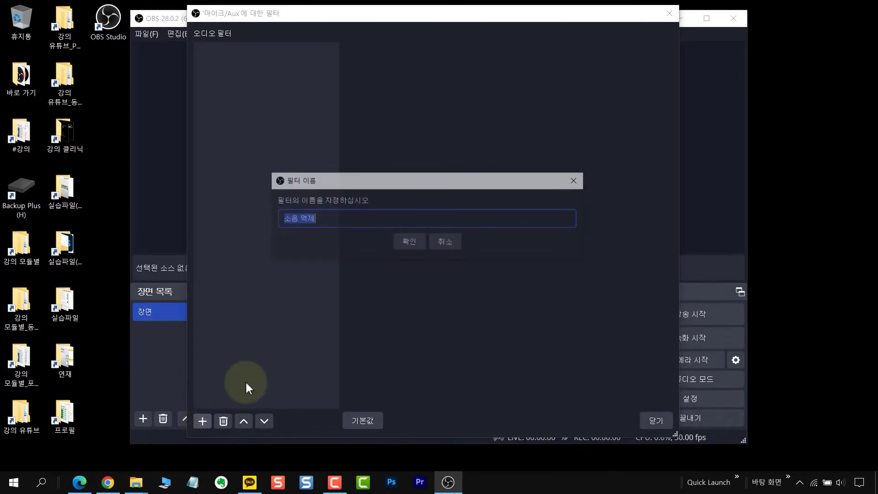
left_click(410, 244)
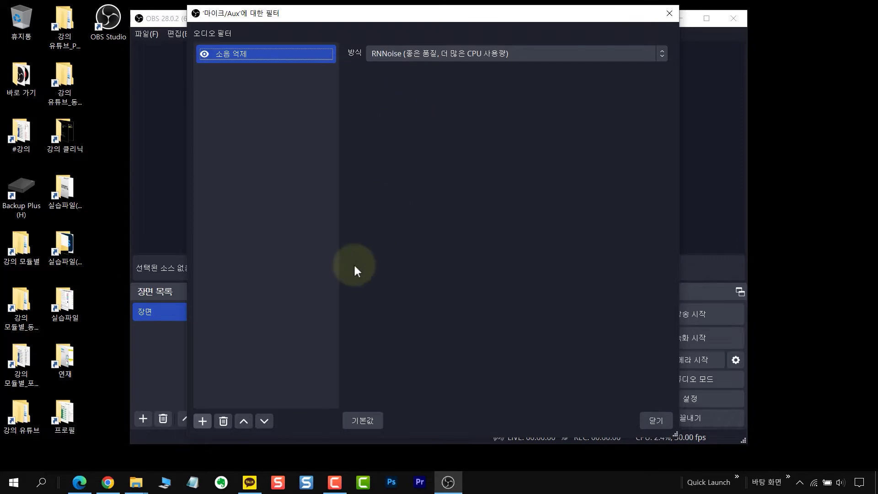
Add a 노이즈 게이트 filter to 마이크/Aux with its default name, and close the filter window
left_click(203, 423)
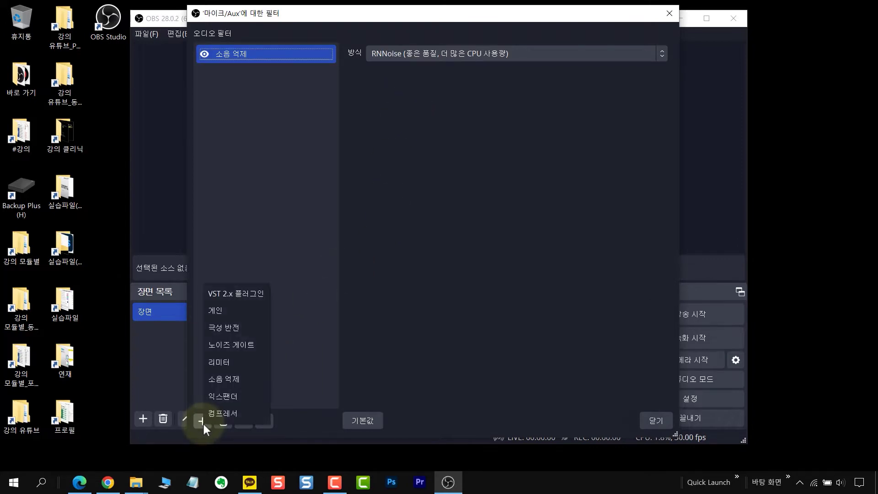
left_click(247, 347)
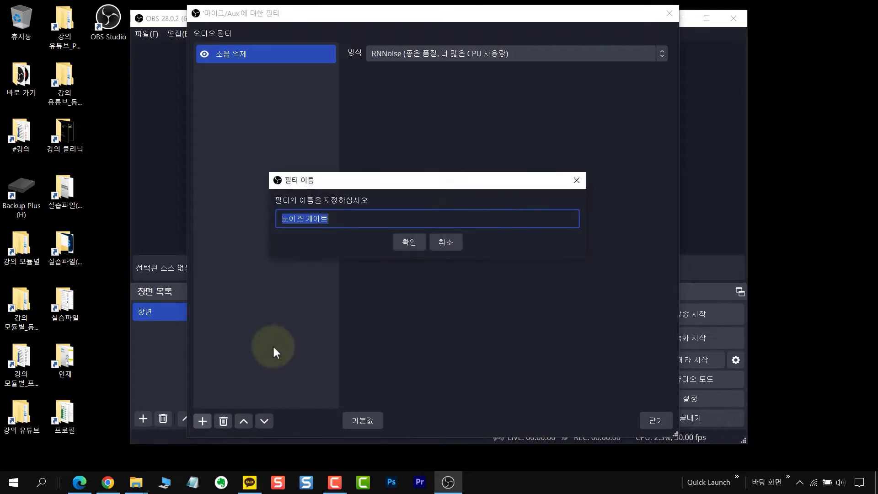
left_click(413, 243)
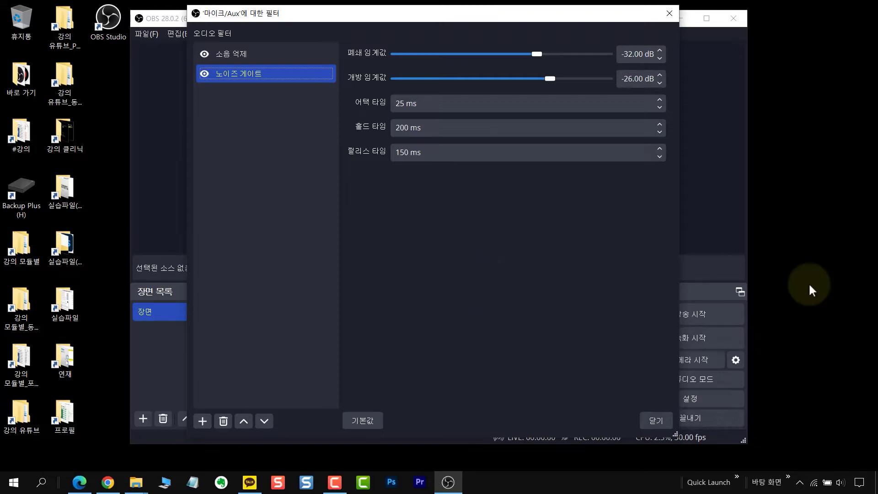
left_click(656, 421)
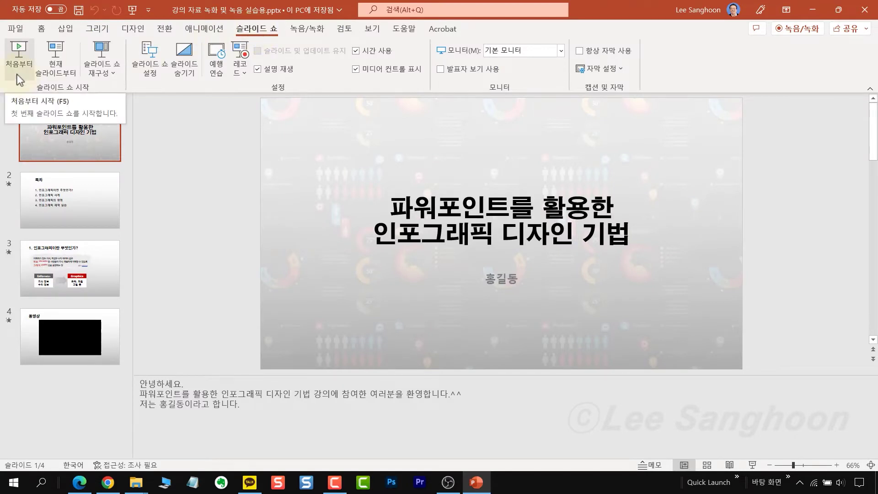
Start the PowerPoint slide show from the first slide and switch to OBS while the show keeps running
left_click(17, 73)
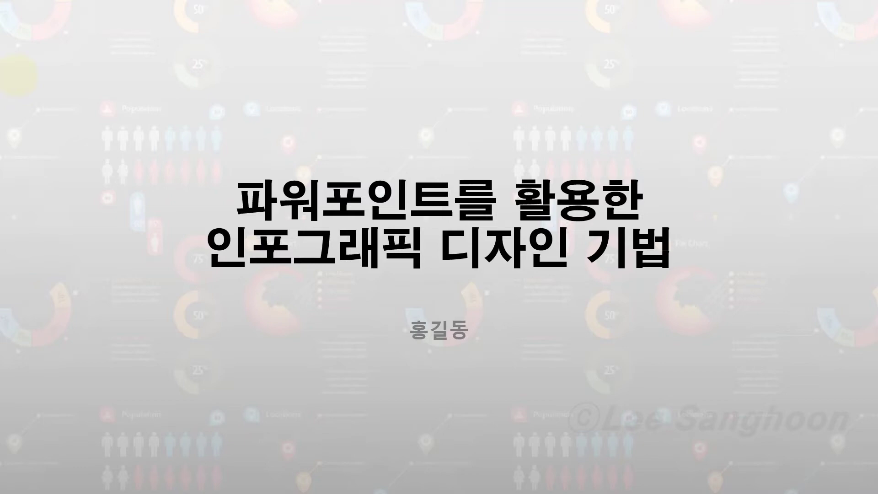
key("super")
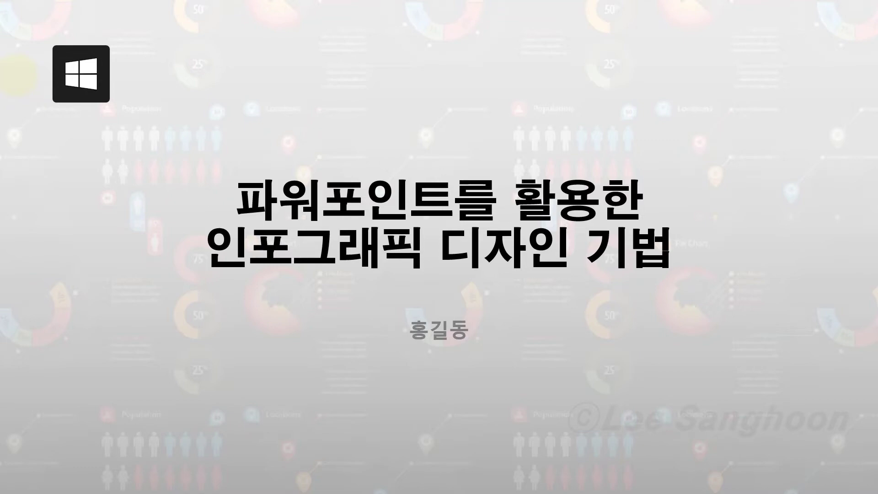
key("super")
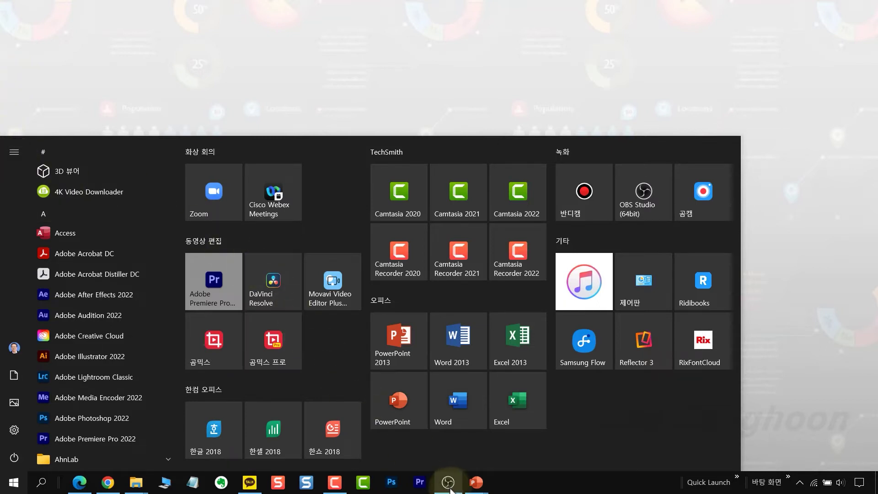
mouse_move(450, 488)
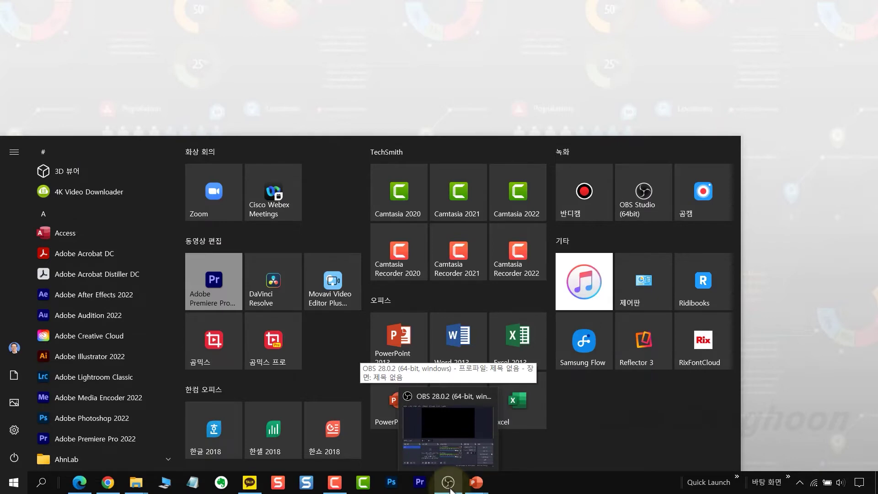
left_click(451, 488)
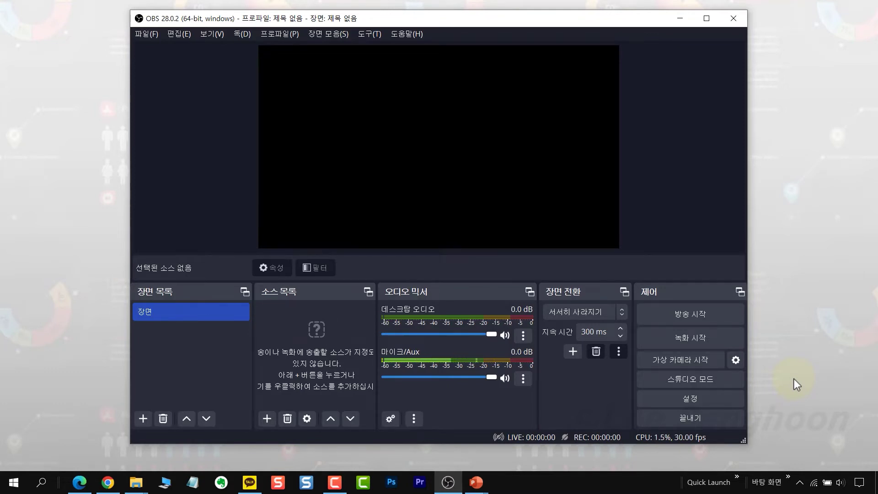
Add a new 윈도우 캡쳐 source named "PPT 슬라이드 쇼" to the scene
left_click(267, 420)
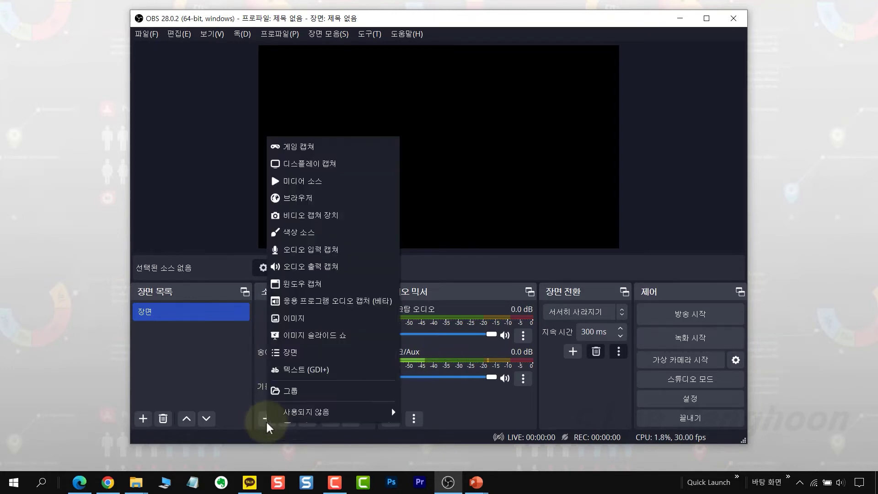
left_click(326, 284)
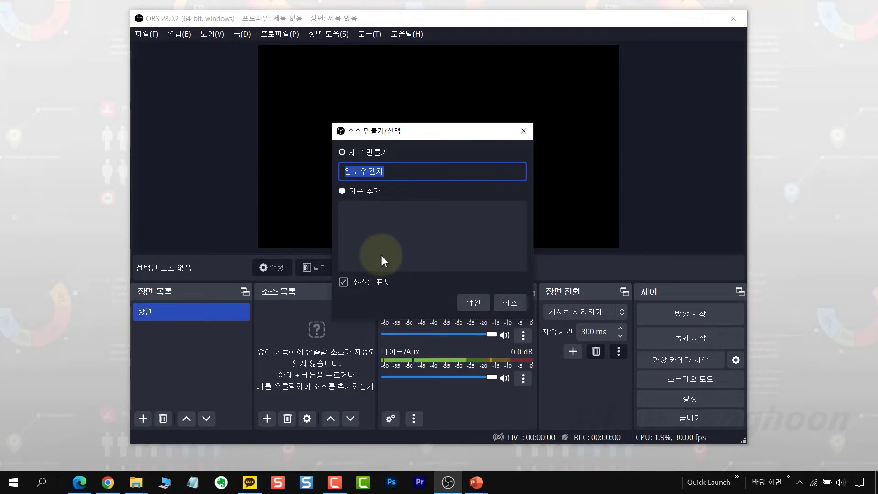
type("PPT 슬라이드 쇼")
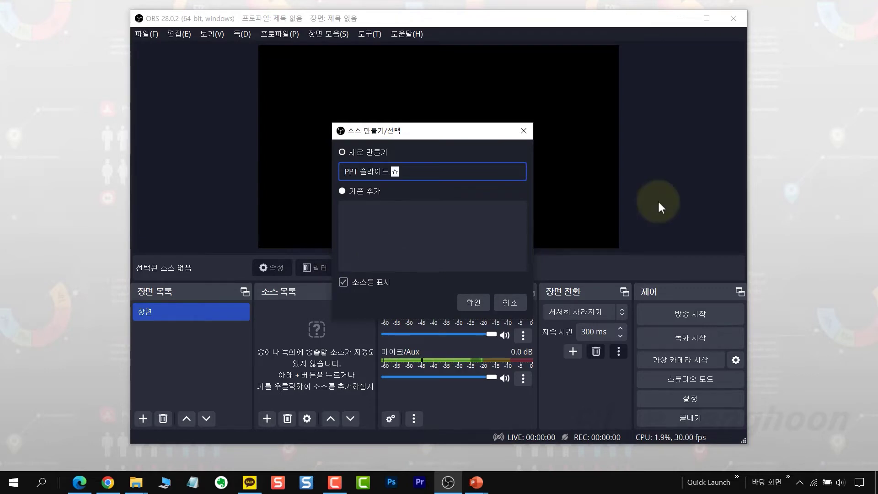
left_click(473, 304)
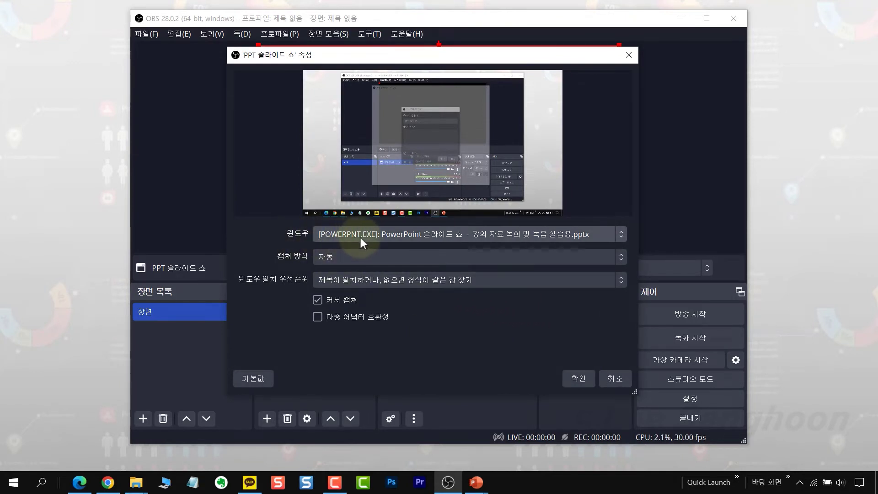
Set the source to capture the PowerPoint 슬라이드 쇼 window with the Windows 10 (1903 이상) capture method, and confirm its properties
left_click(390, 236)
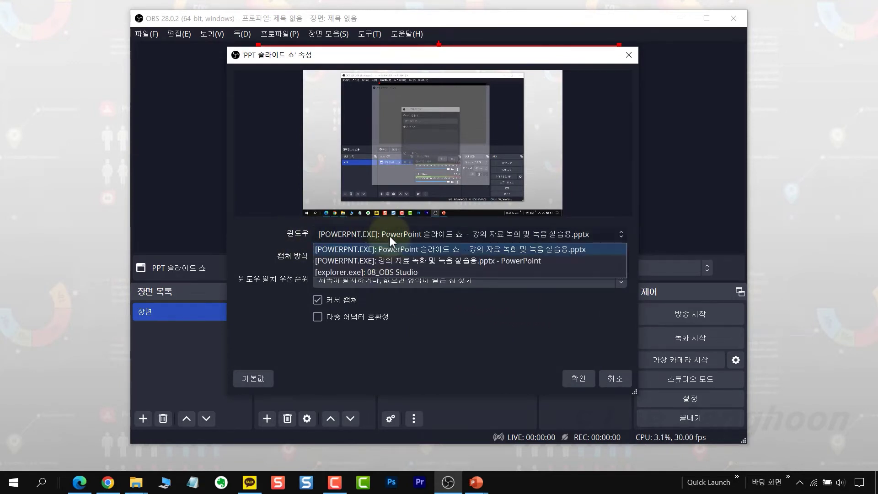
left_click(458, 250)
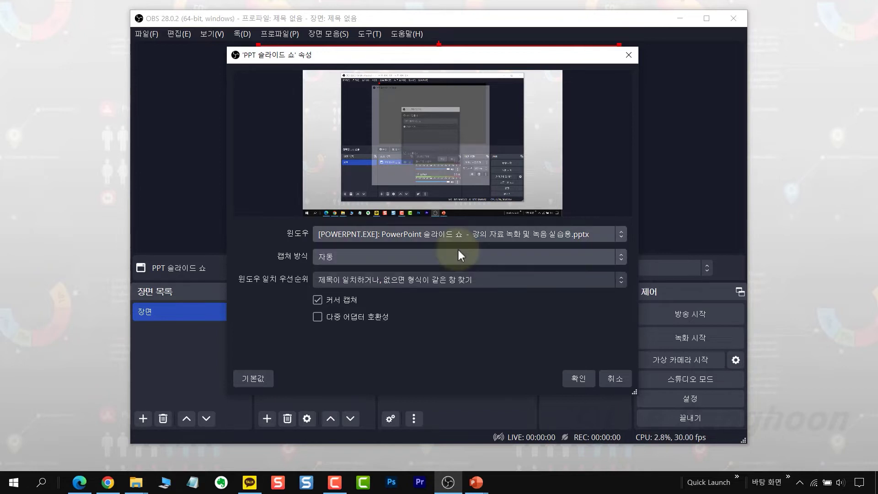
left_click(345, 255)
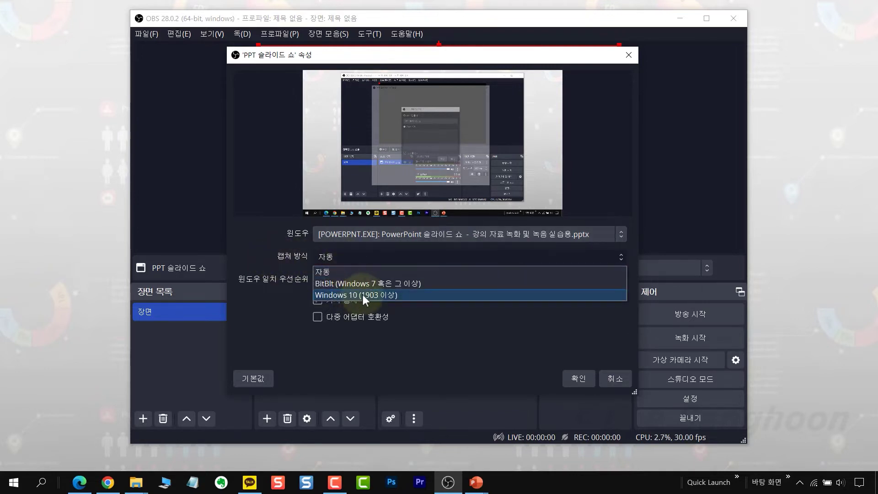
left_click(408, 296)
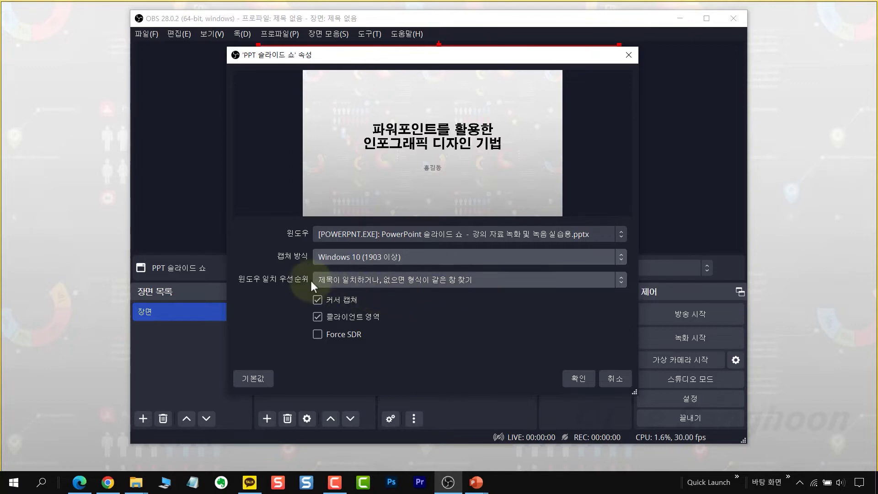
left_click(350, 281)
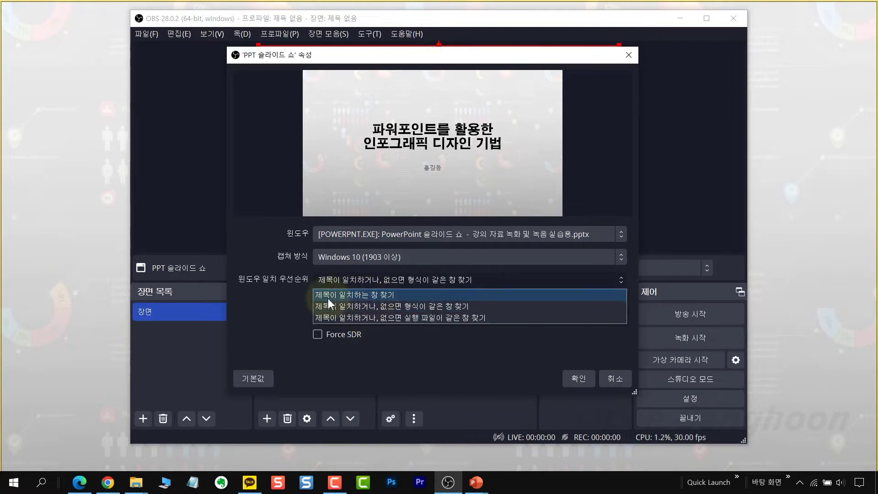
left_click(269, 308)
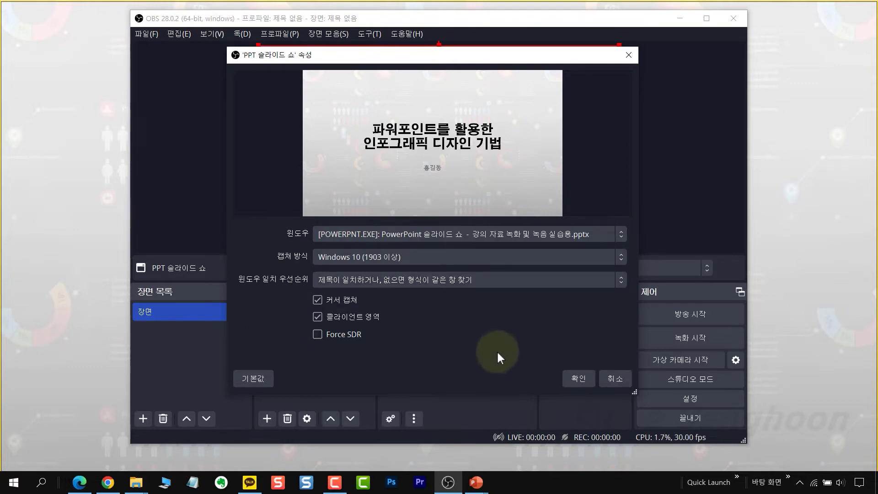
left_click(579, 381)
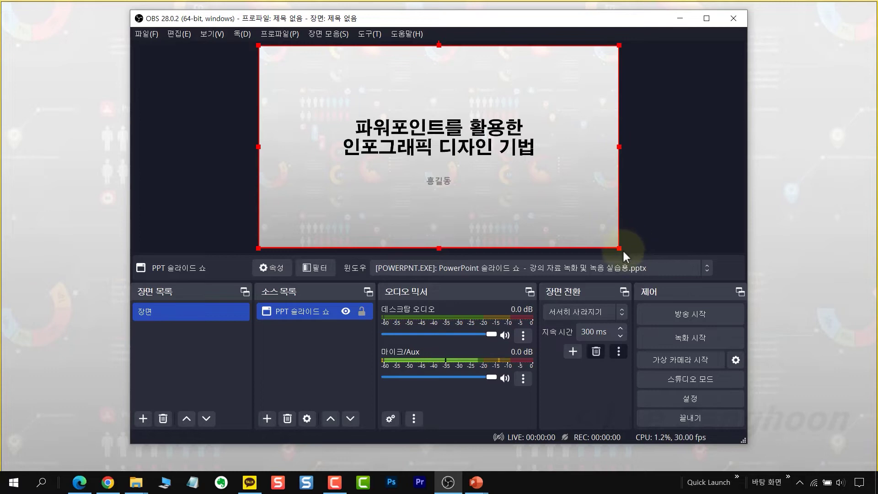
Try scaling down the PPT 슬라이드 쇼 source in the preview, then restore it to fill the whole canvas
left_click_drag(622, 250, 578, 225)
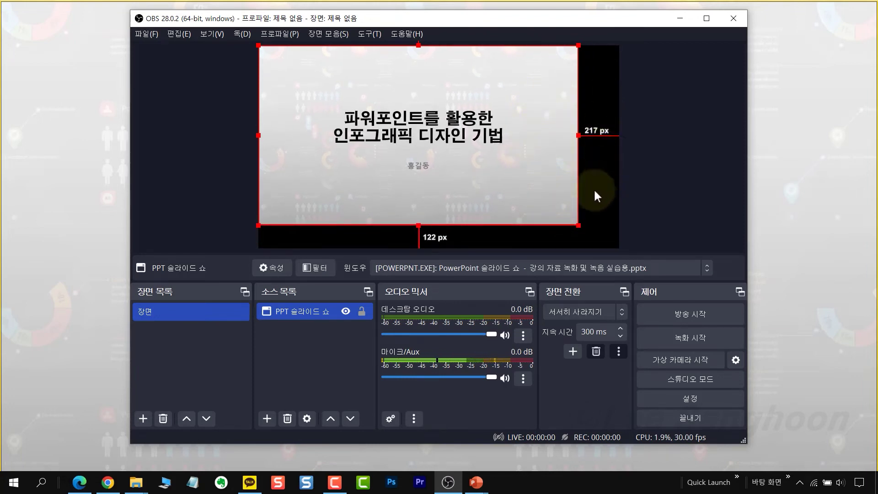
left_click_drag(578, 225, 619, 248)
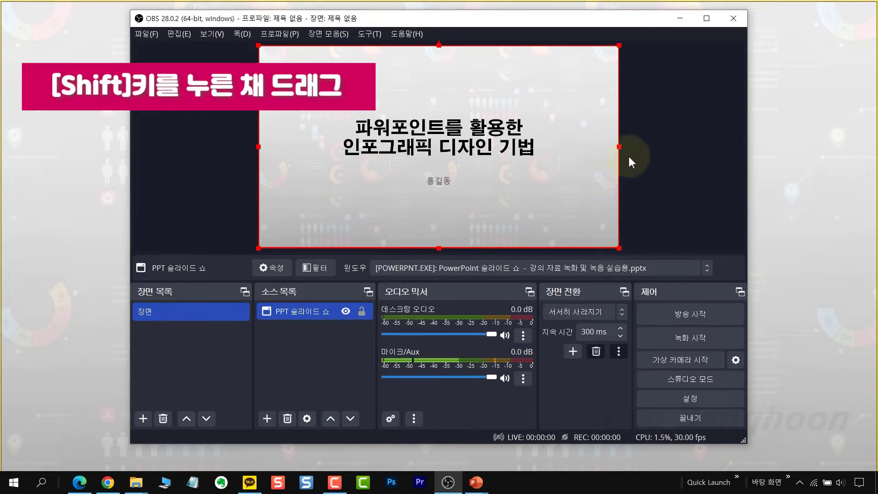
mouse_move(621, 148)
left_mouse_down()
mouse_move(431, 148)
mouse_move(618, 159)
left_mouse_up()
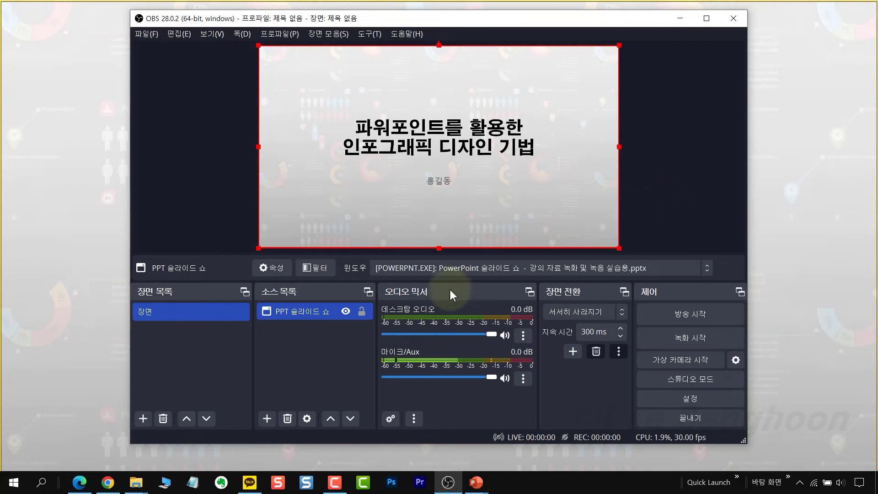
Add a new 비디오 캡쳐 장치 source named "카메라" to the scene
left_click(267, 420)
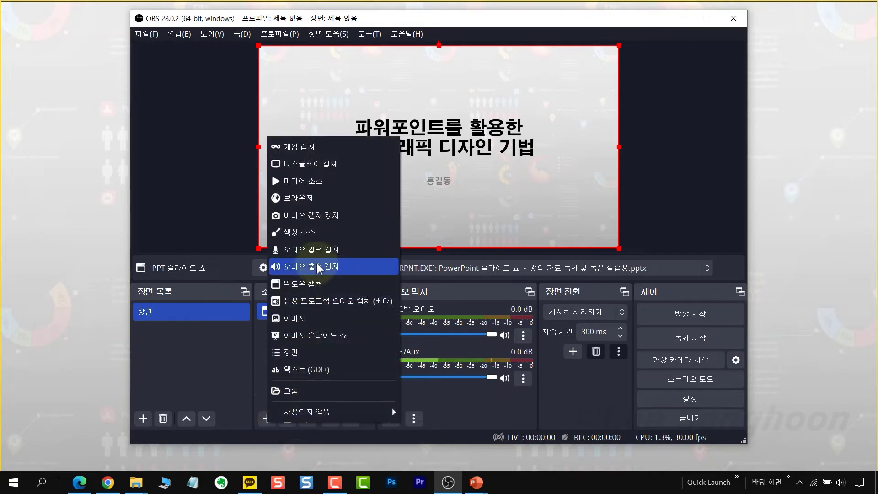
left_click(344, 216)
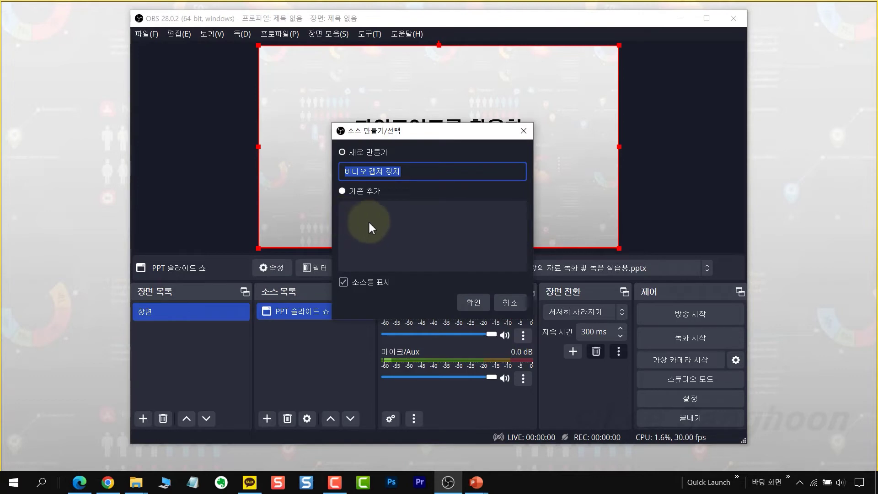
type("카메라")
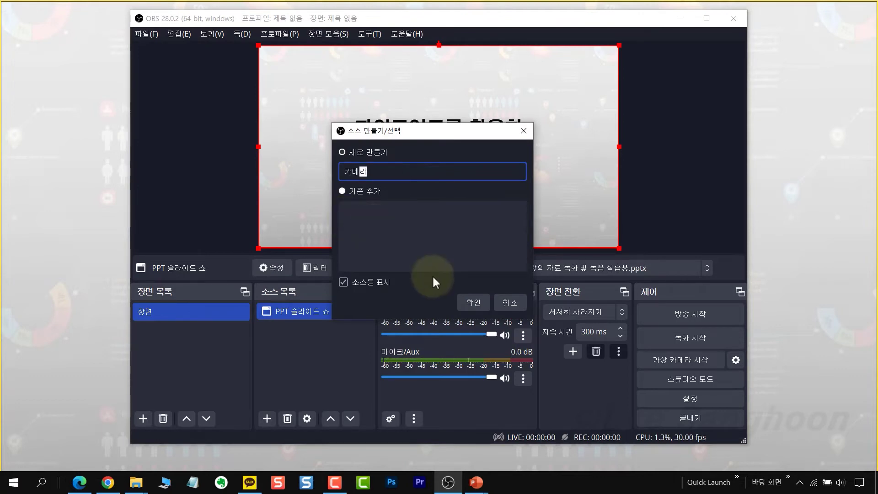
left_click(474, 303)
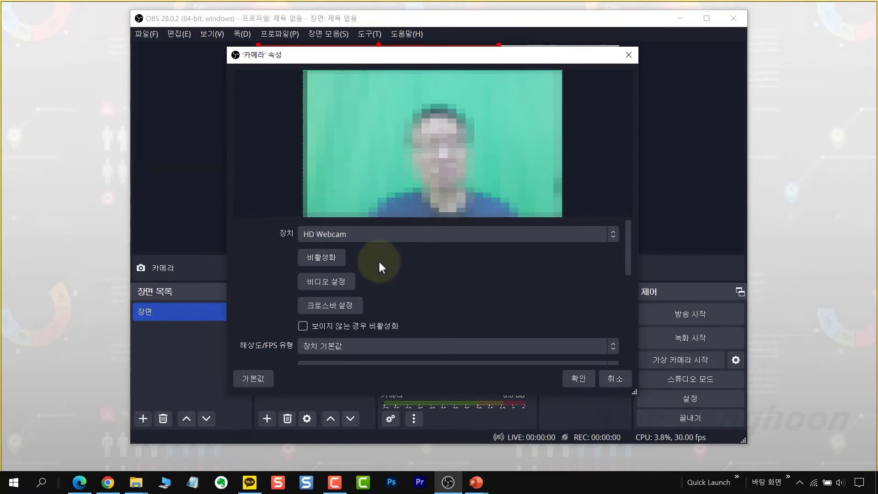
Keep HD Webcam as the capture device and confirm the 카메라 source properties
left_click(341, 235)
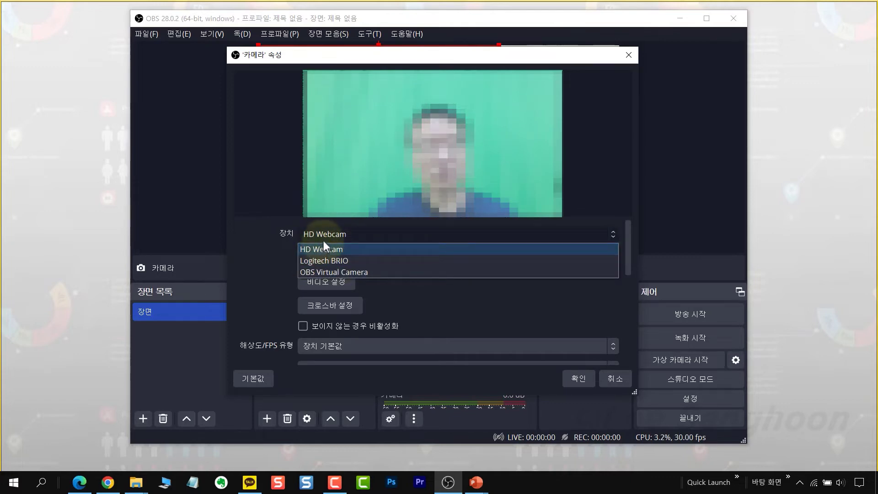
left_click(602, 165)
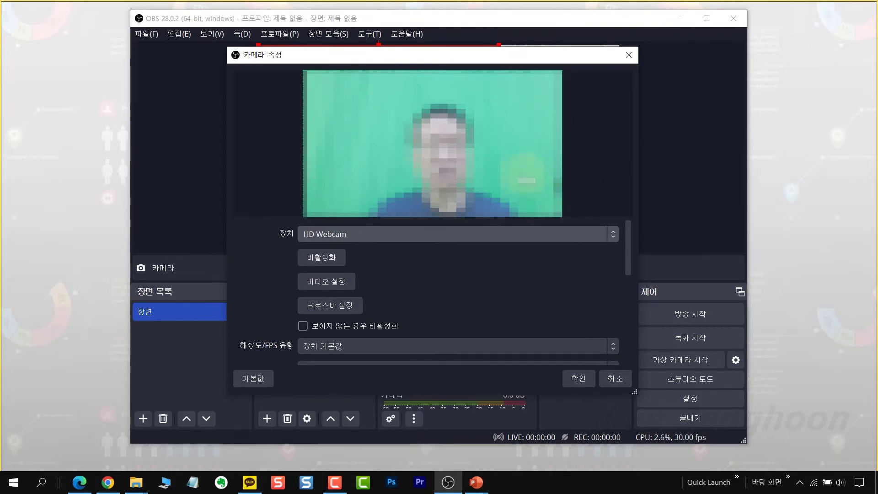
left_click(578, 380)
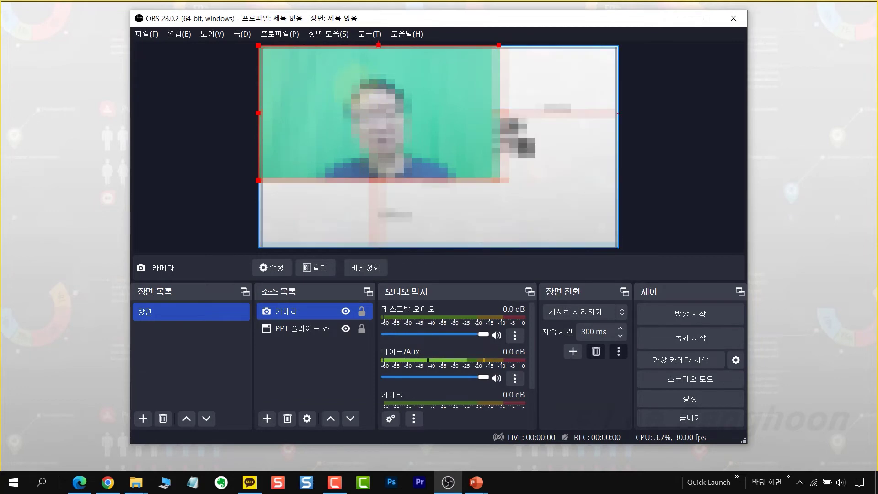
Move the 카메라 source to the canvas's lower-right corner and shrink it, about 1518 px from the left edge and 854 px from the top
left_click_drag(378, 113, 498, 180)
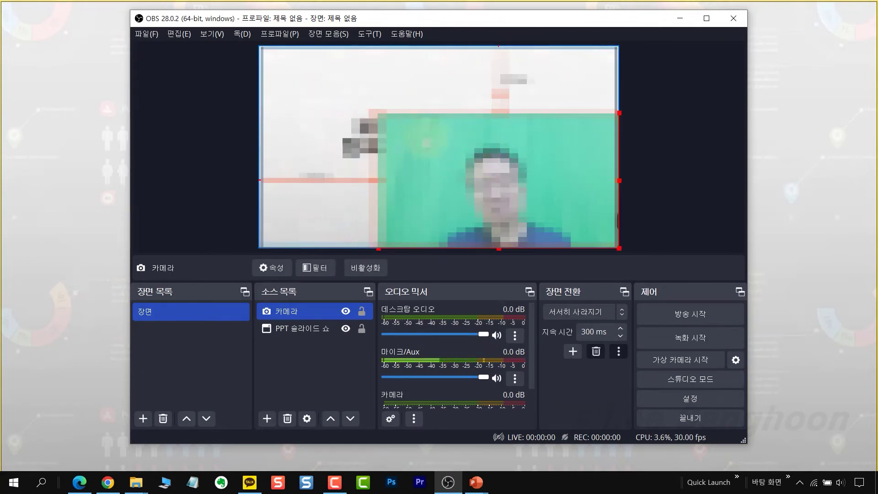
left_click_drag(378, 113, 544, 206)
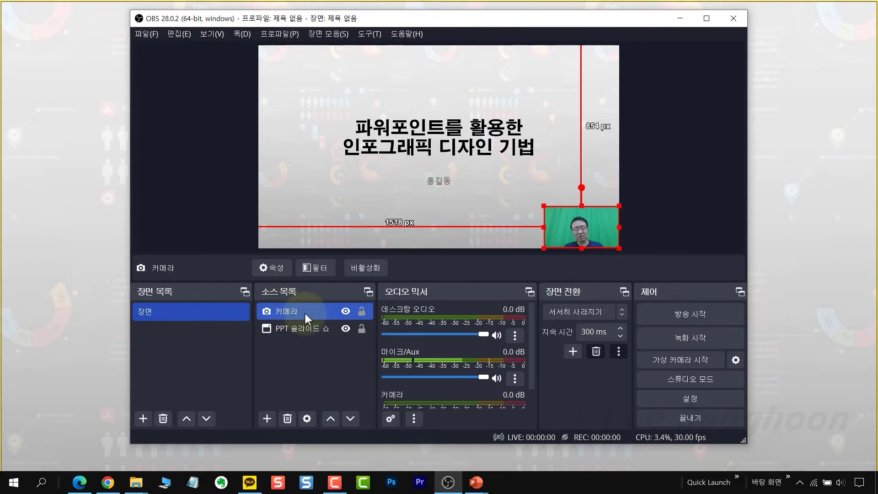
Add a 크로마 키 effect filter to the 카메라 source with 녹색 as the key colour, and close the filters window
left_click(321, 270)
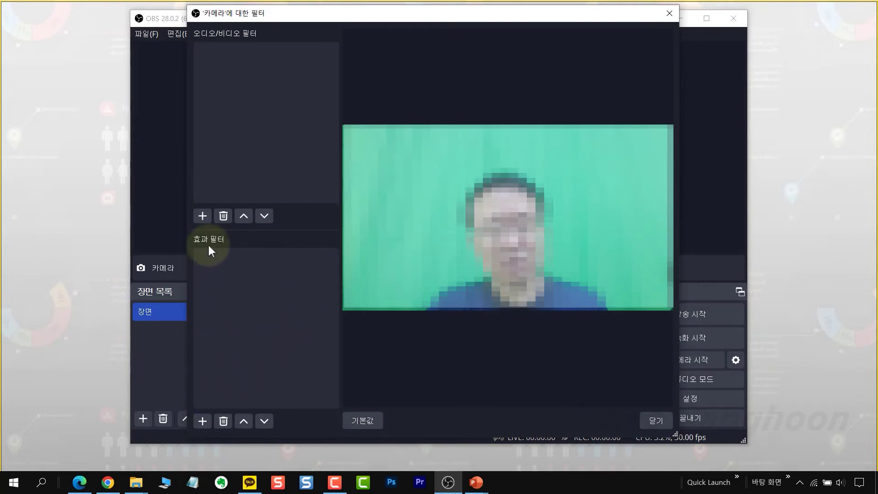
left_click(202, 425)
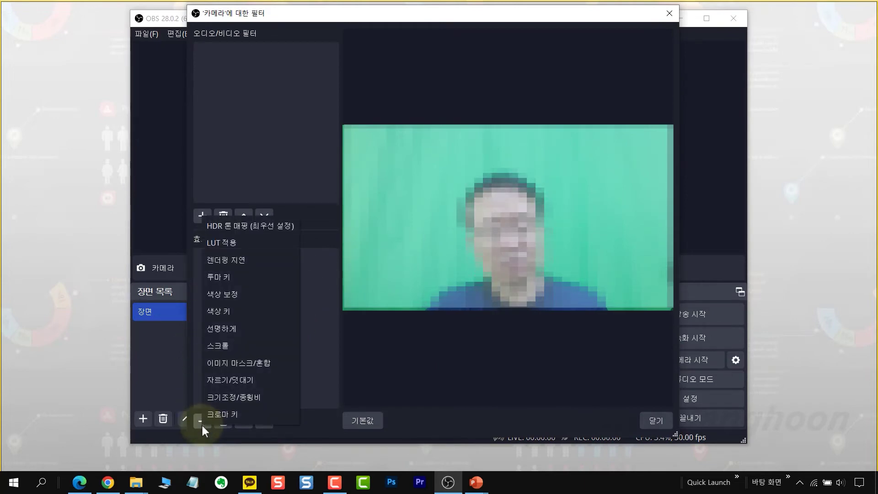
left_click(243, 414)
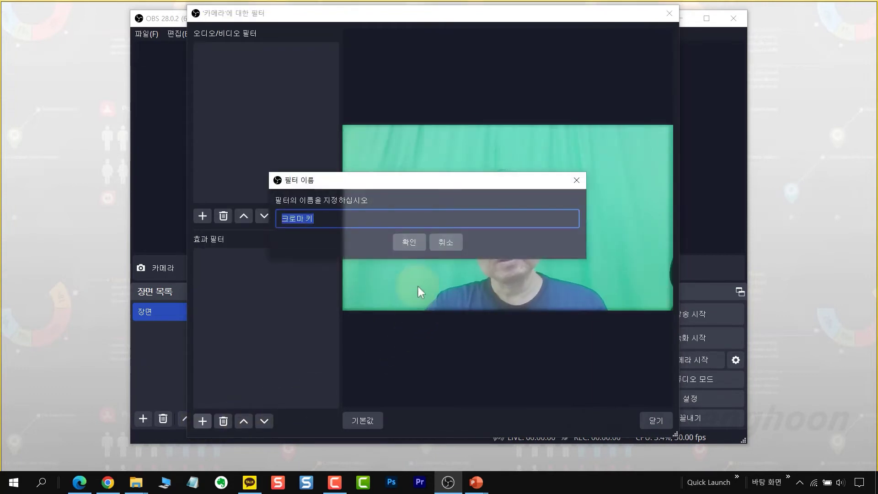
left_click(413, 242)
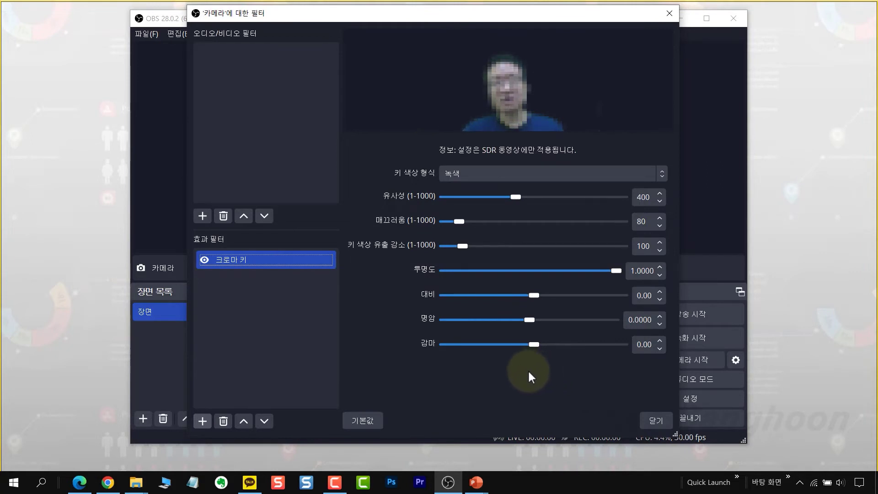
left_click(471, 173)
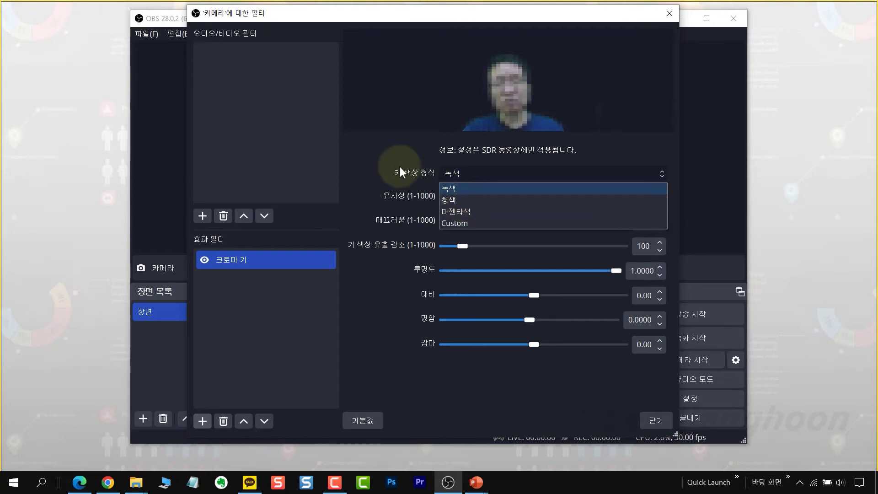
left_click(413, 173)
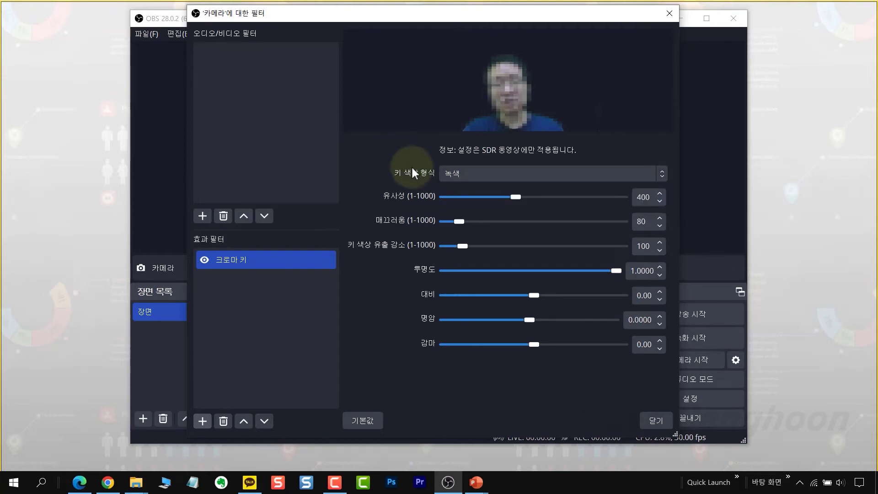
left_click(657, 420)
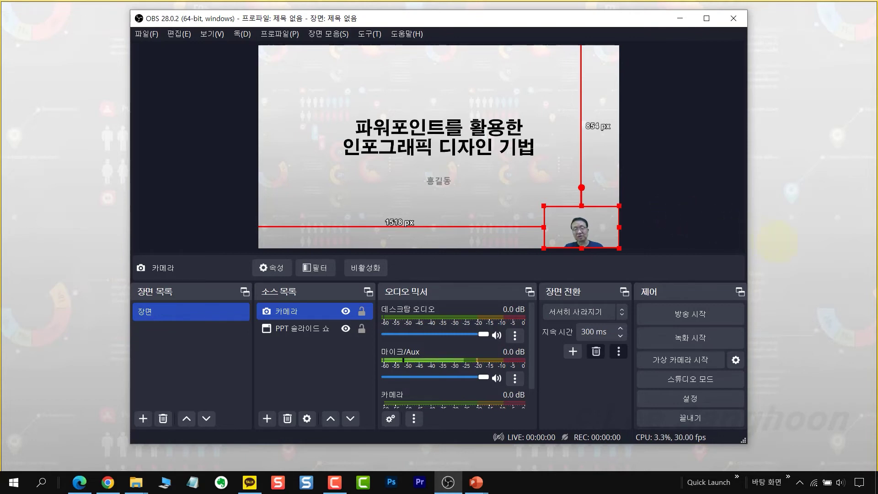
Hide the 카메라 source in the scene and clear the source selection
left_click(346, 311)
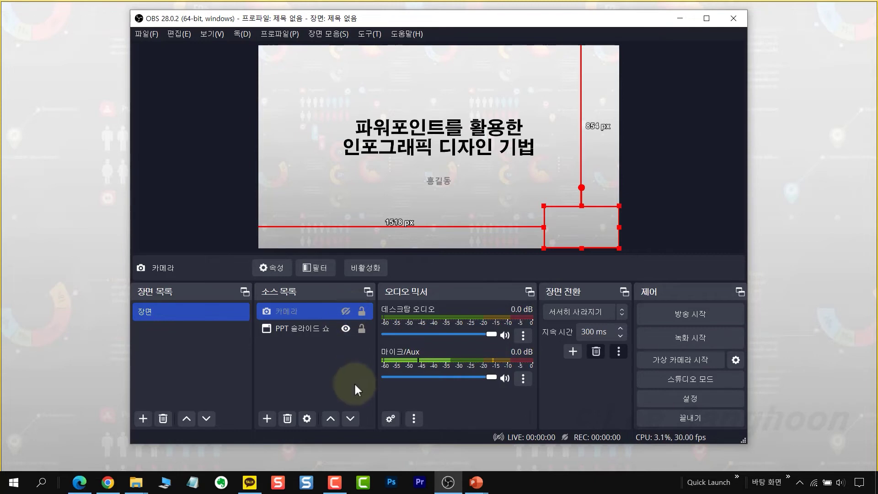
left_click(327, 364)
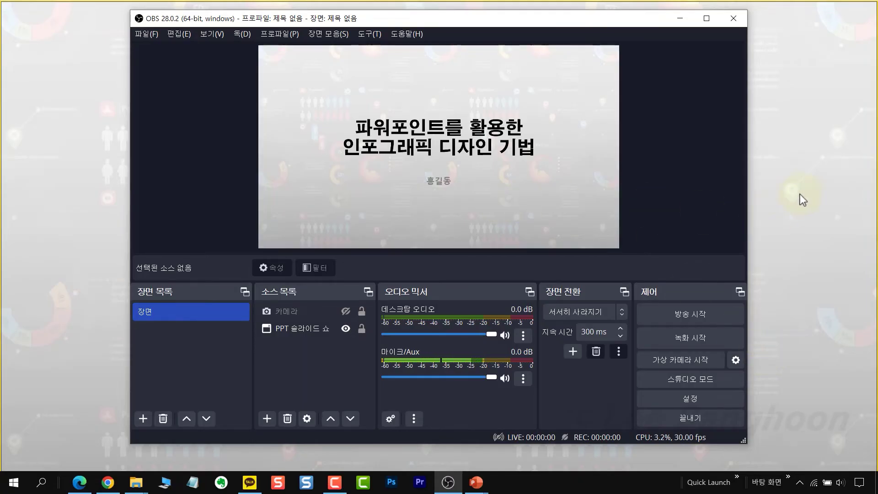
Switch to the PowerPoint slide show and end it
left_click(791, 143)
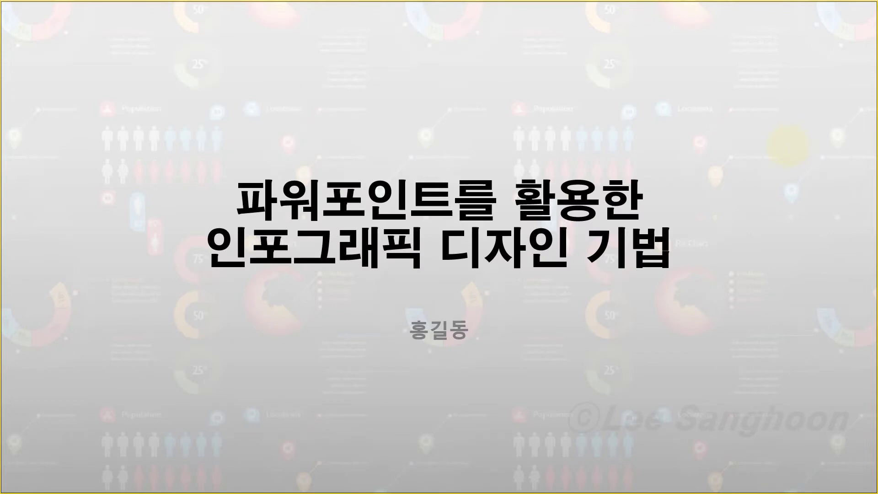
key("Escape")
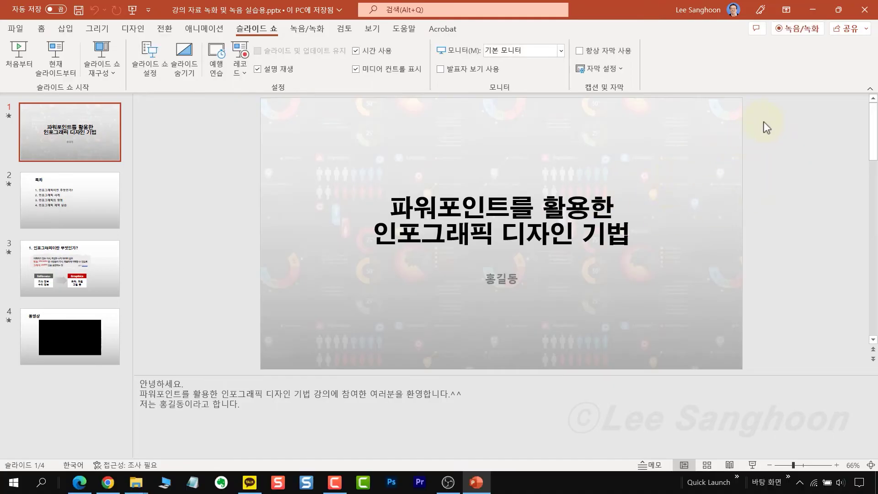
Switch back to OBS Studio and make the 카메라 source visible again
left_click(449, 483)
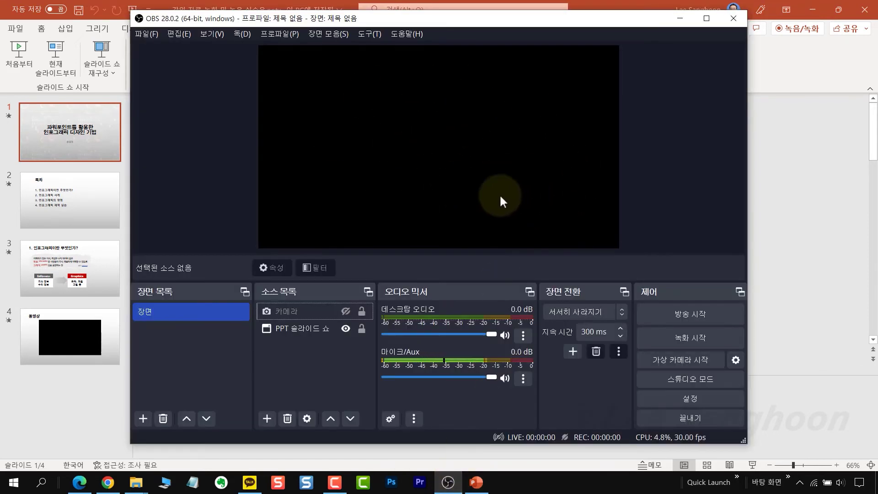
left_click(291, 315)
left_click(345, 312)
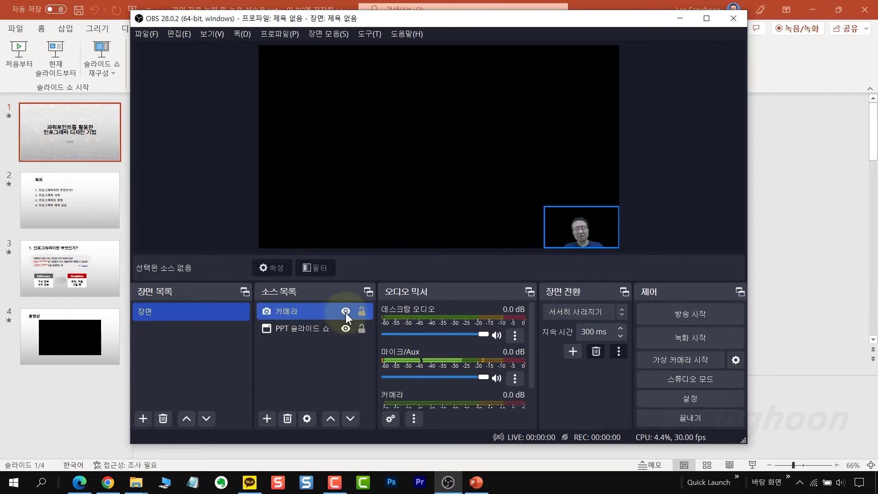
left_click(698, 216)
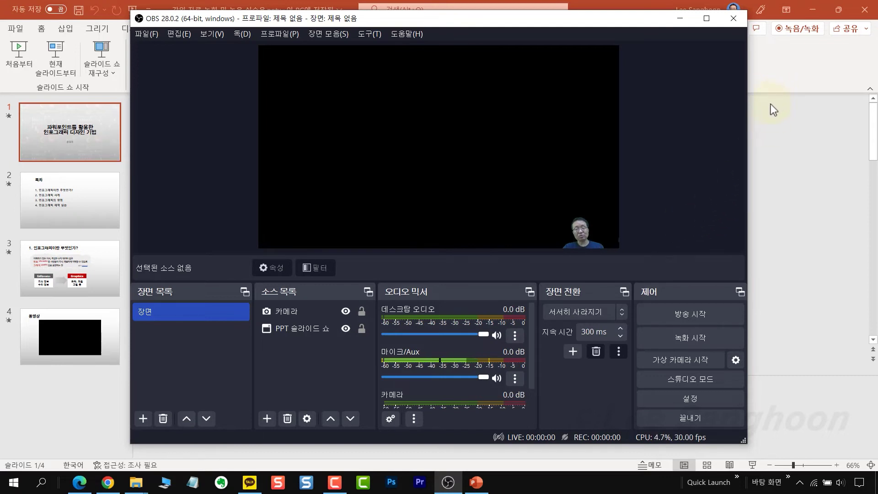
Restart the PowerPoint slide show from the first slide and switch to OBS Studio while it runs
left_click(772, 78)
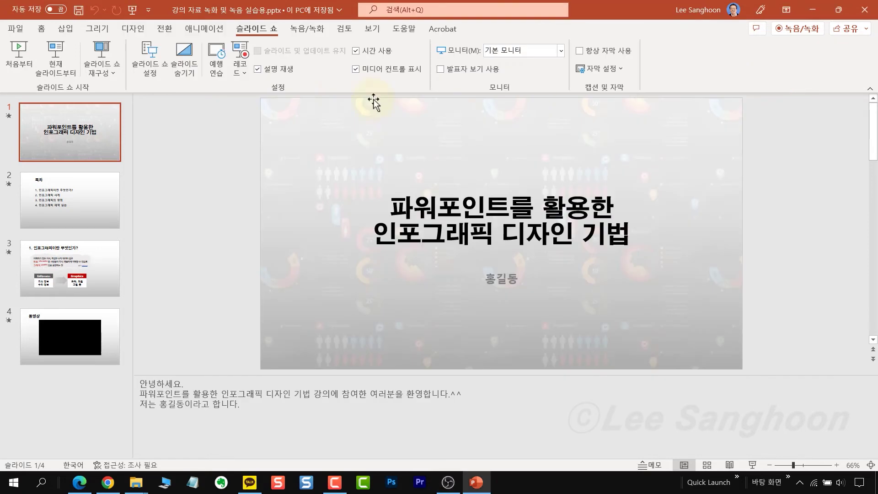
left_click(22, 70)
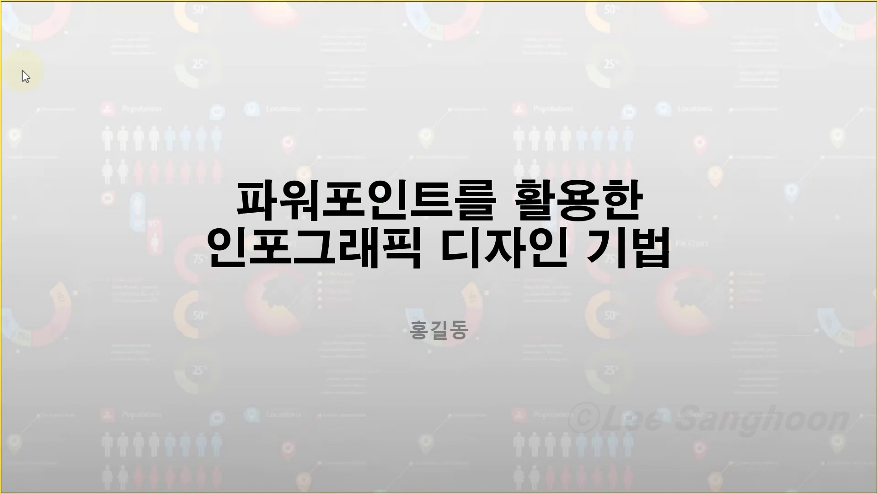
key("super")
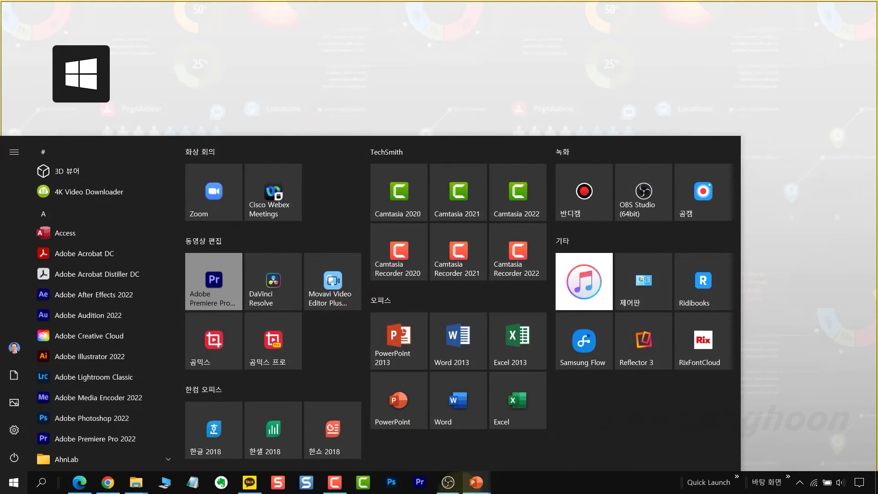
mouse_move(452, 488)
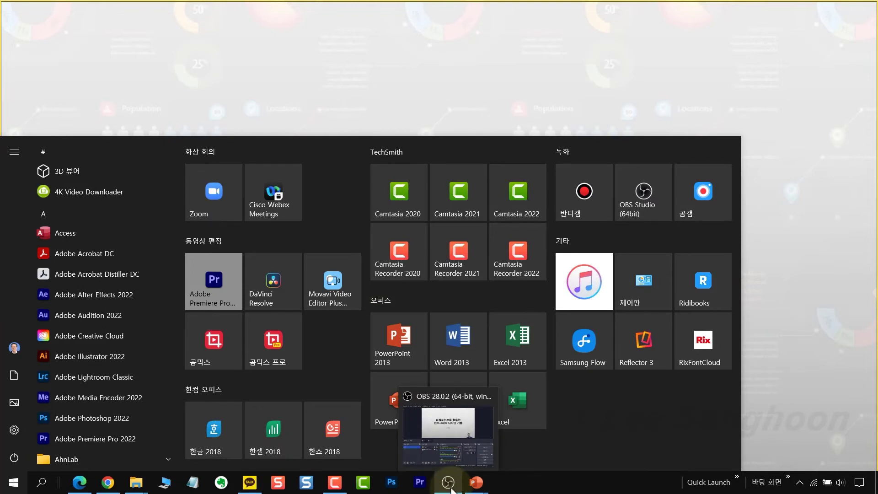
left_click(450, 485)
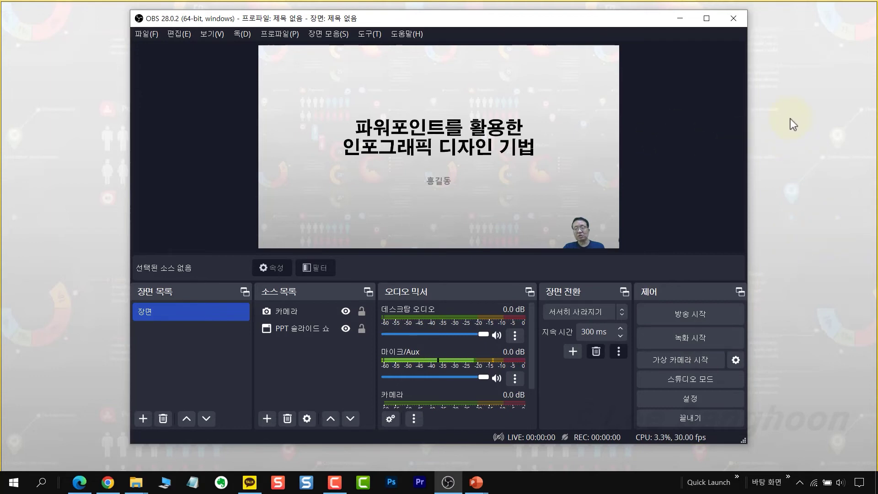
Make a test recording of the slide show with OBS Studio minimized, and return to OBS Studio to stop it
left_click(680, 19)
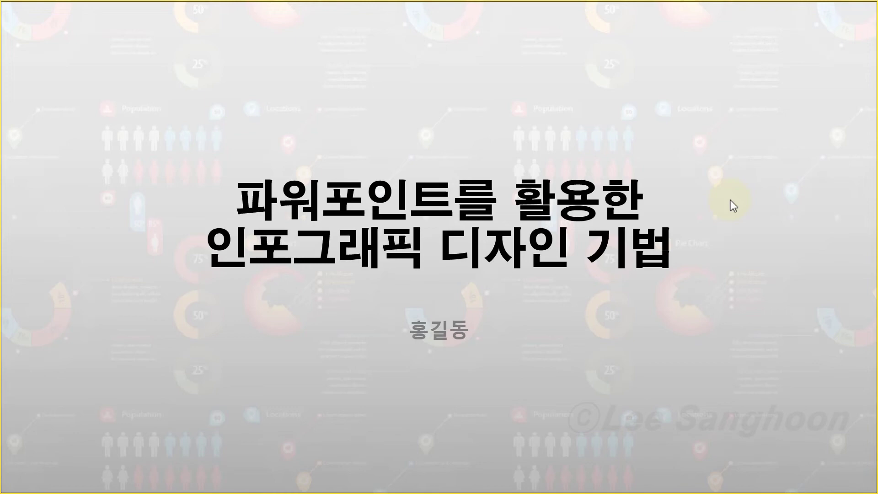
key("super")
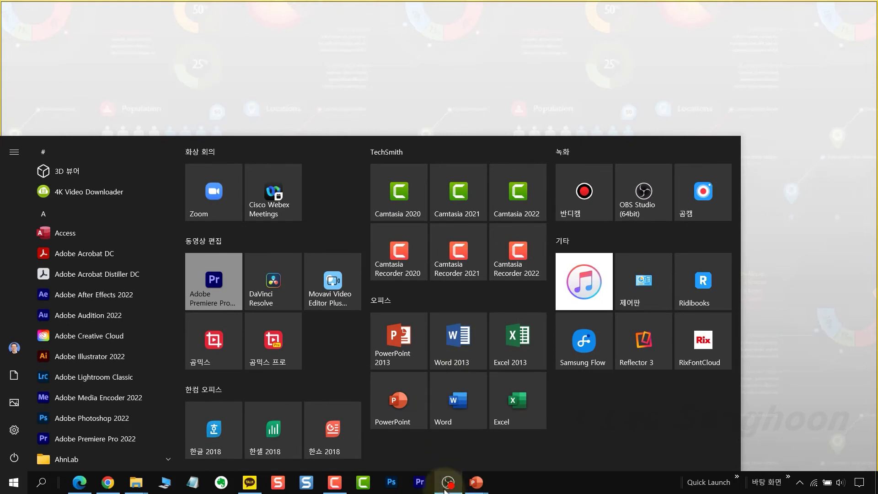
mouse_move(449, 488)
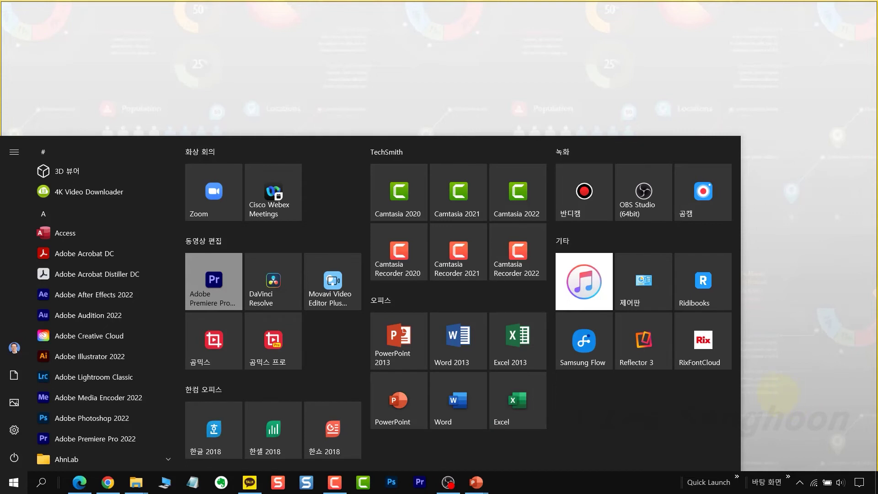
left_click(447, 488)
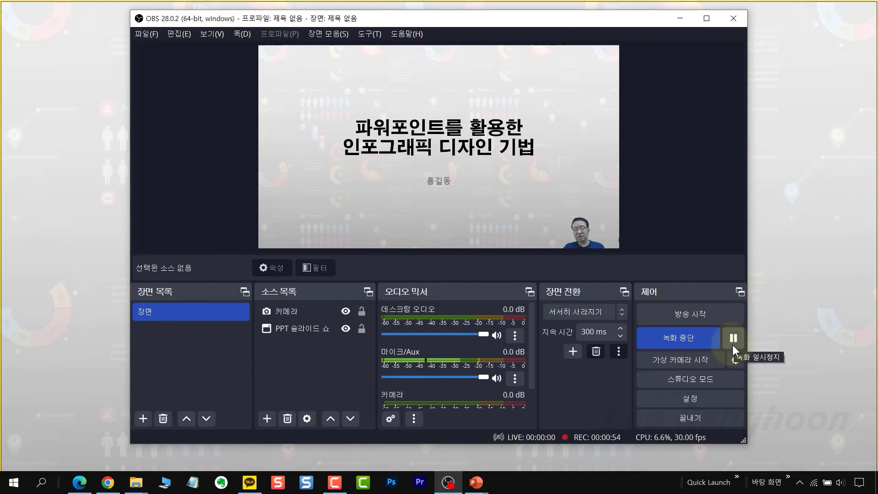
left_click(679, 344)
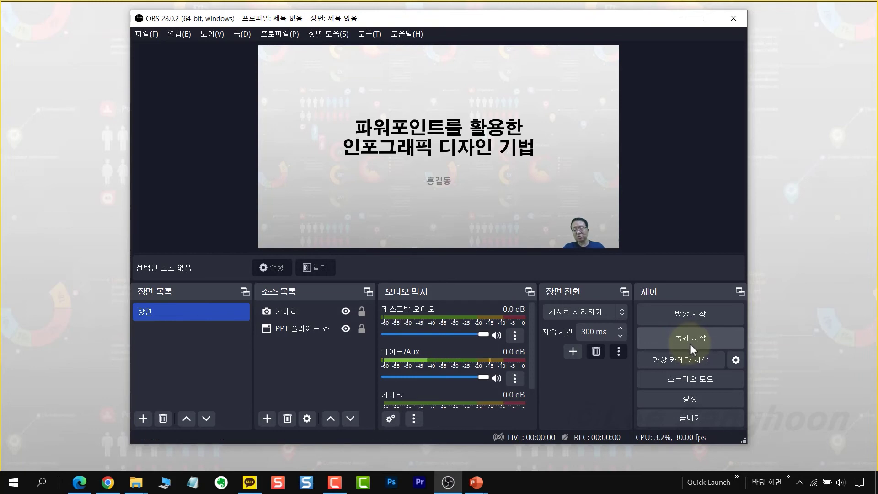
Start a new recording and minimize OBS Studio to reveal the running slide show
left_click(690, 344)
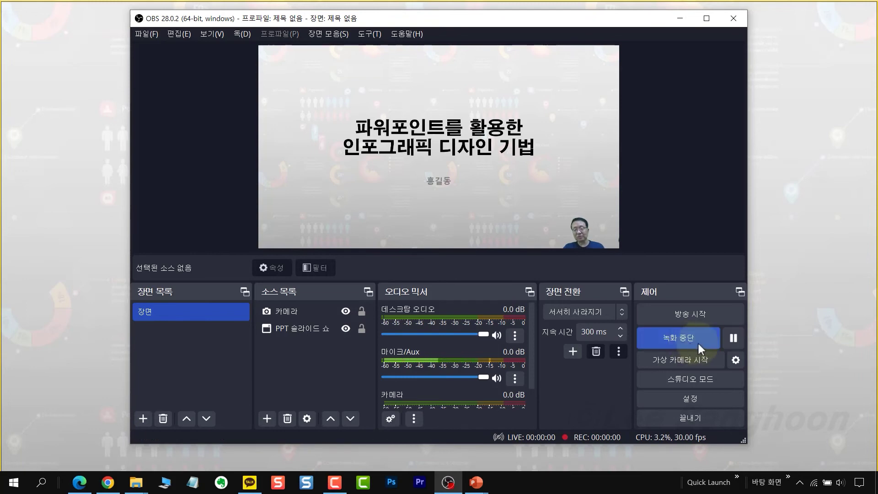
left_click(679, 20)
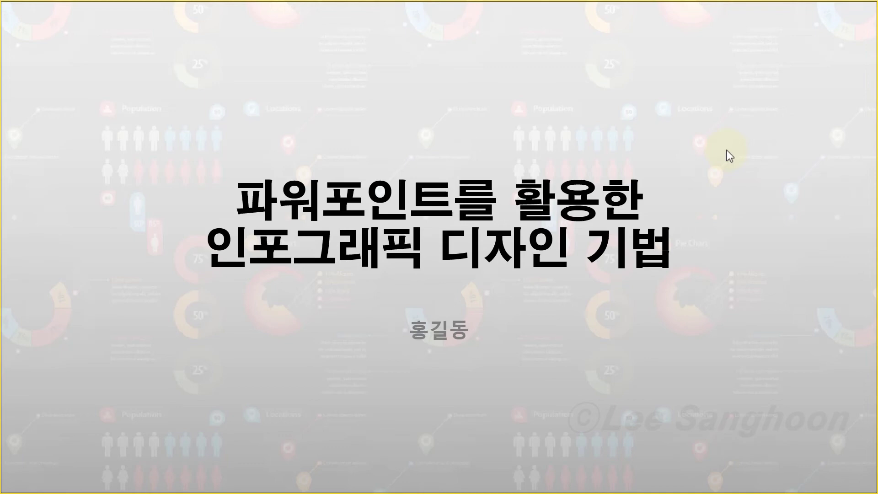
Advance the slide show to the 목차 slide and underline its four agenda items with the red pen
key("Right")
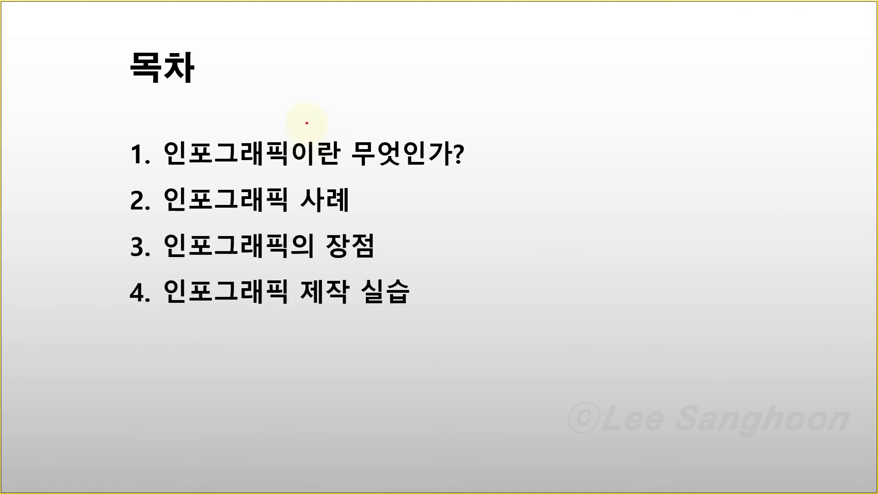
left_click_drag(250, 173, 429, 166)
left_click_drag(233, 219, 376, 218)
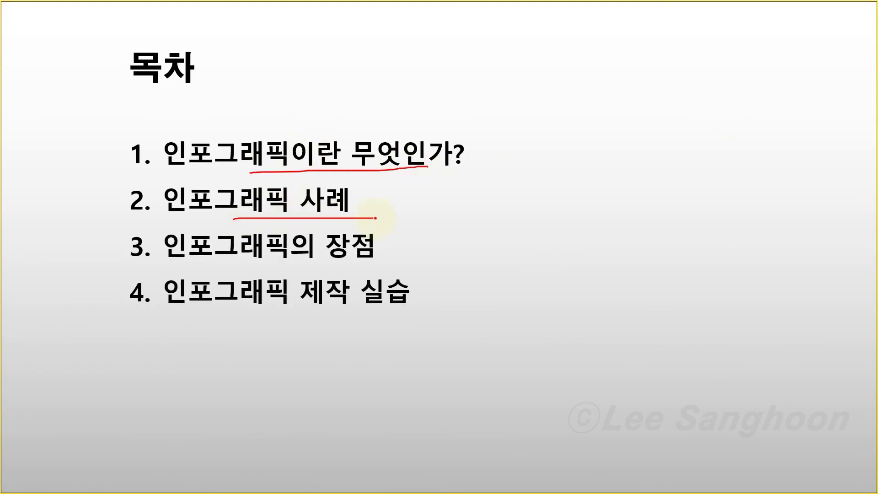
left_click_drag(257, 263, 370, 265)
left_click_drag(258, 310, 449, 308)
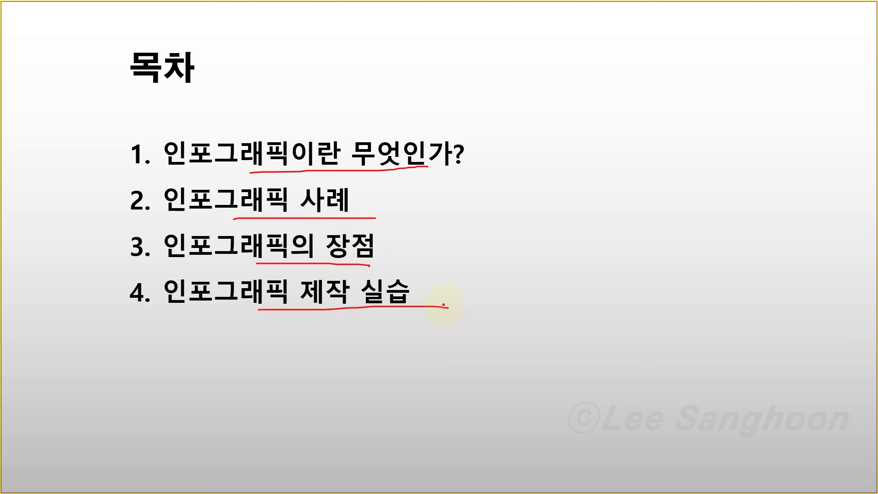